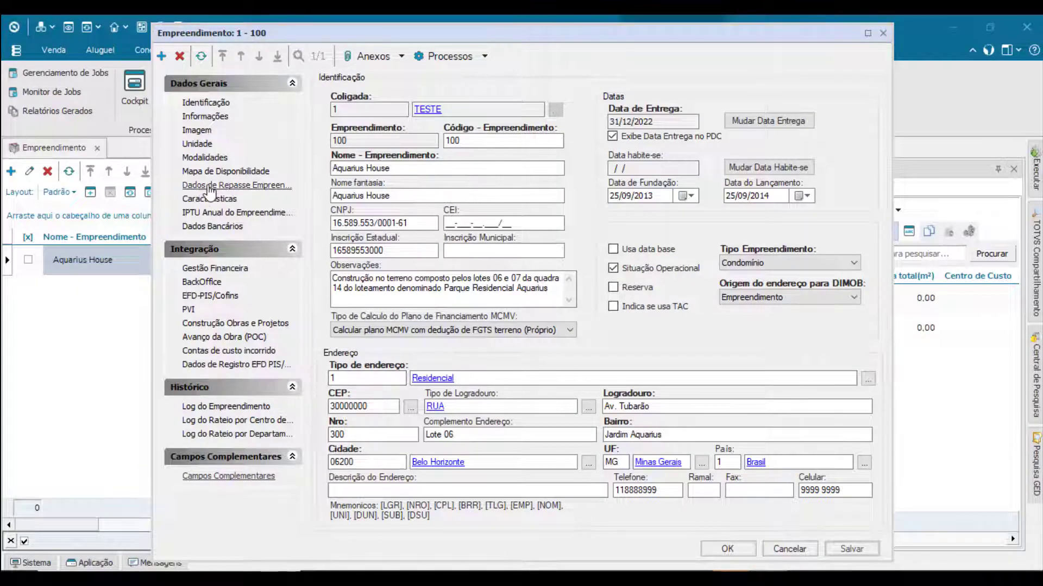
Start a transfer data record for the Aquarius House development with participant CONSERVADORA MUNDIAL LTDA and a participation percentage of 20
click(209, 187)
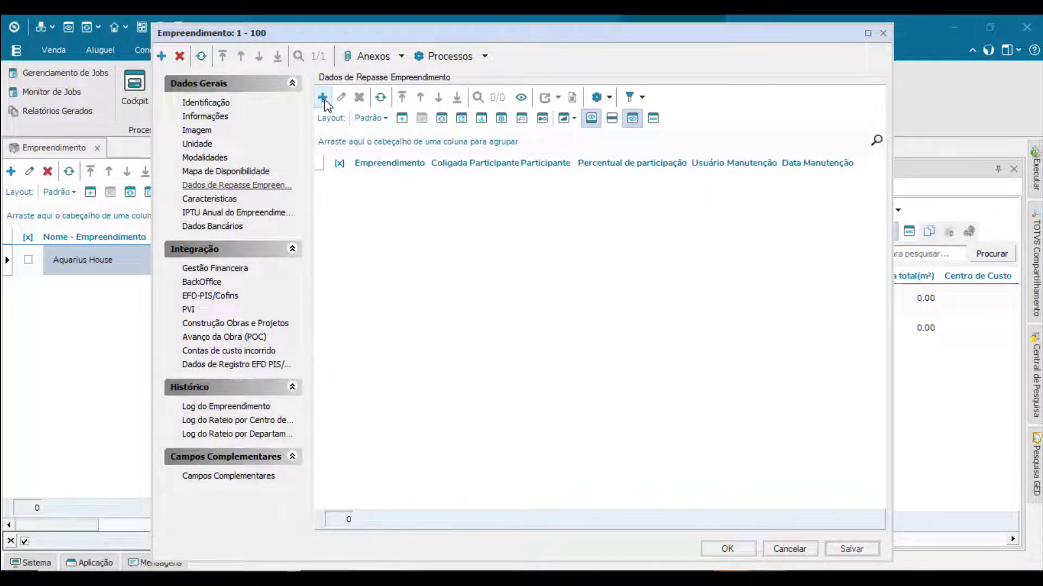
click(323, 98)
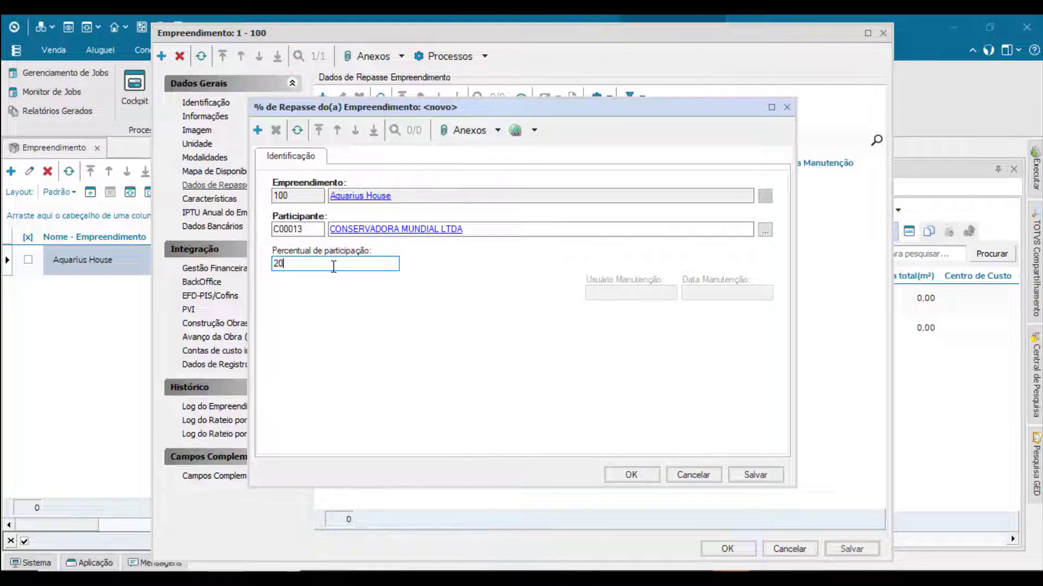
key(Escape)
Examine the development's Gestão Financeira integration settings, including the lookup for the payable budget nature
click(215, 270)
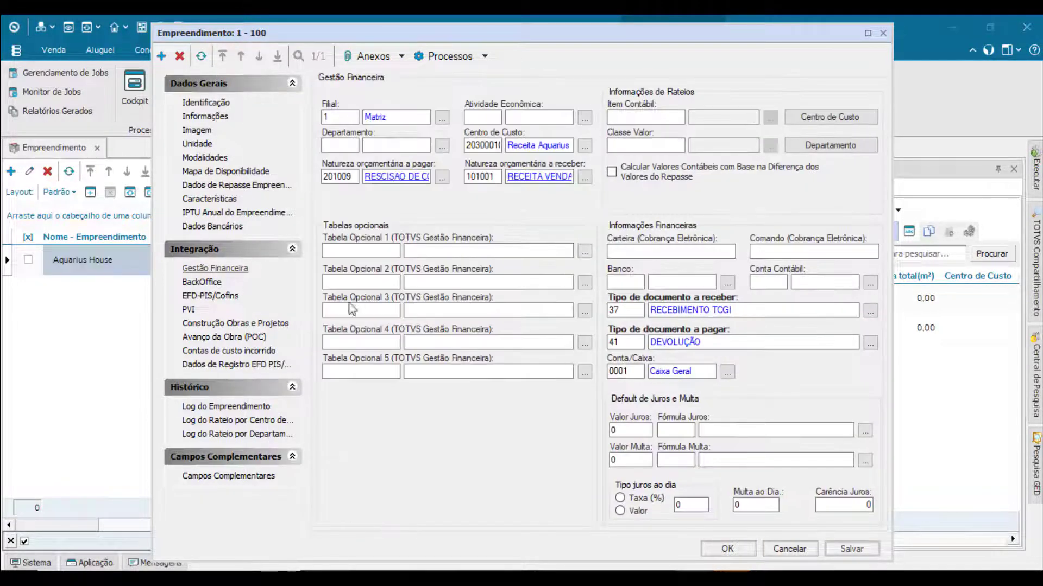
click(442, 177)
key(Escape)
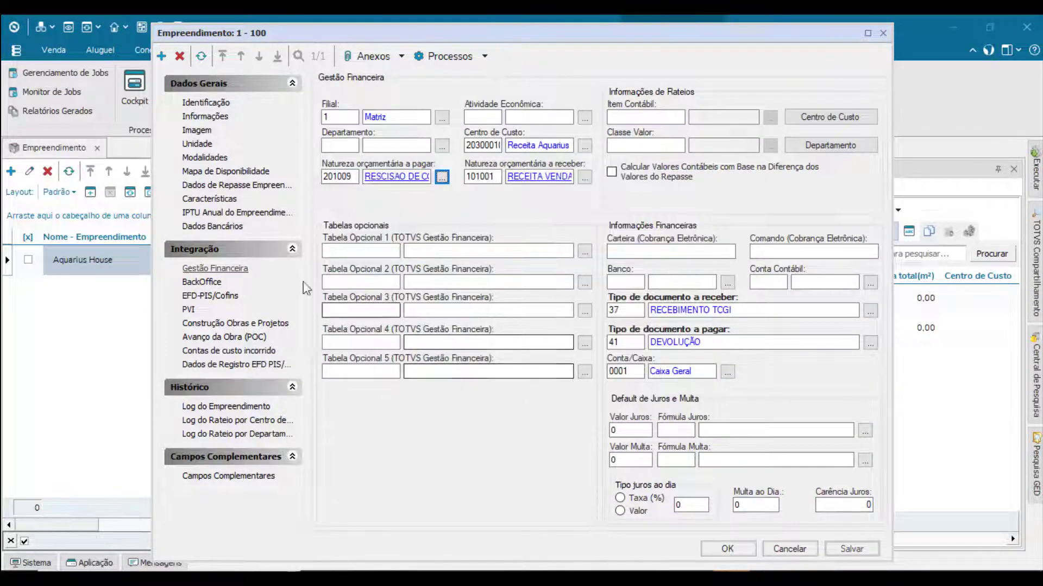
Set the development's EFD-PIS/Cofins F200 operation type indicator to 04 - Venda a Prazo de Unidade em Construção and open the property unit type options
click(210, 295)
click(524, 168)
click(415, 222)
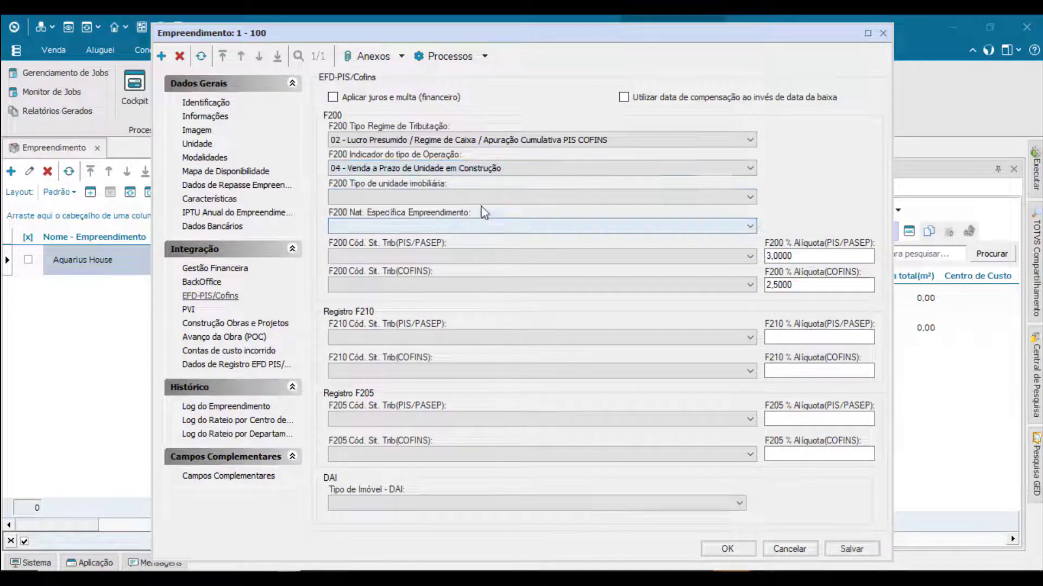
click(524, 198)
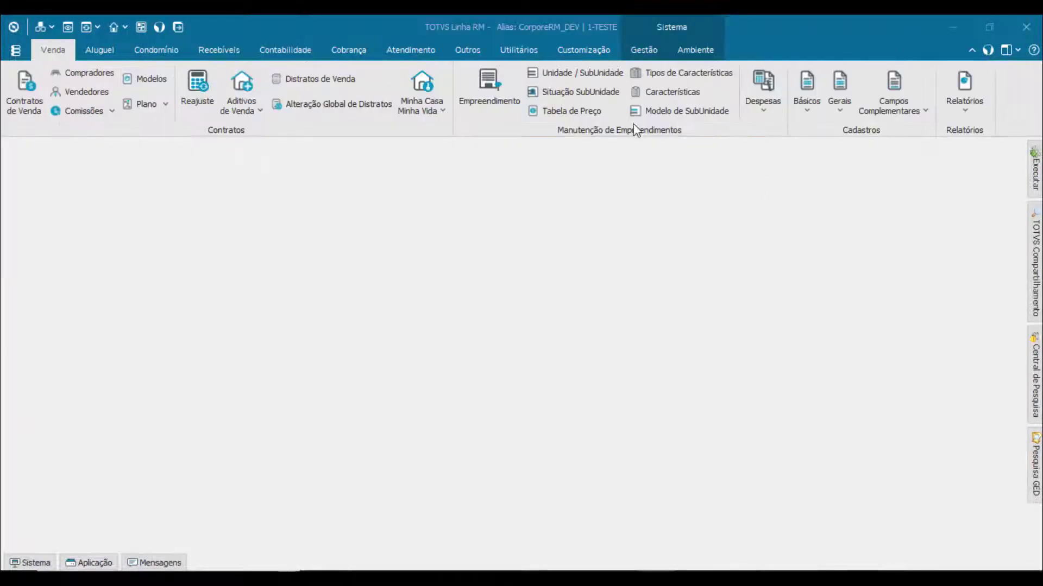
Create a new price table with the description Tabela Maio for development 100, Aquarius House
click(573, 111)
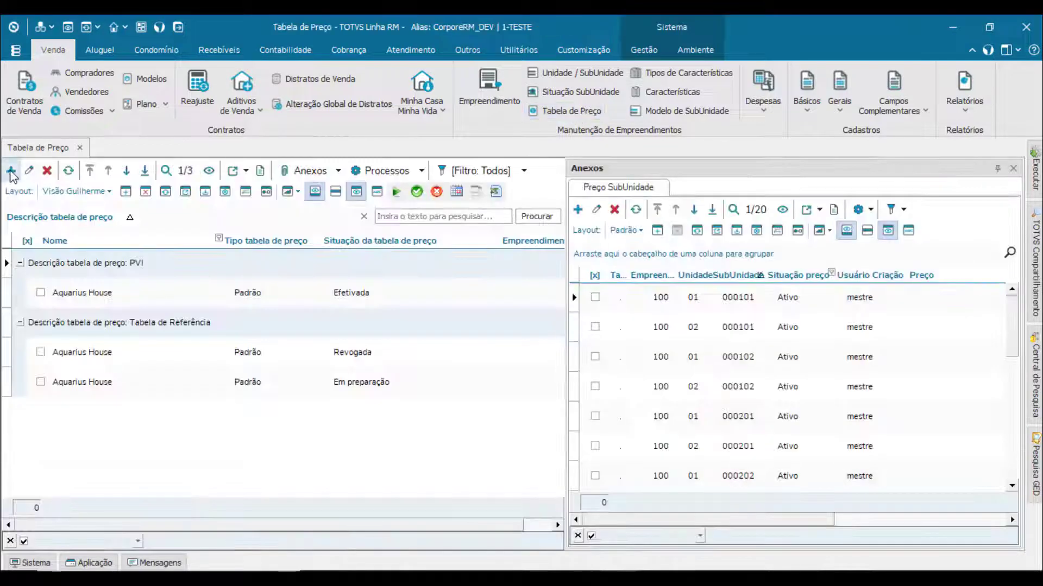
click(10, 172)
click(413, 250)
text(T)
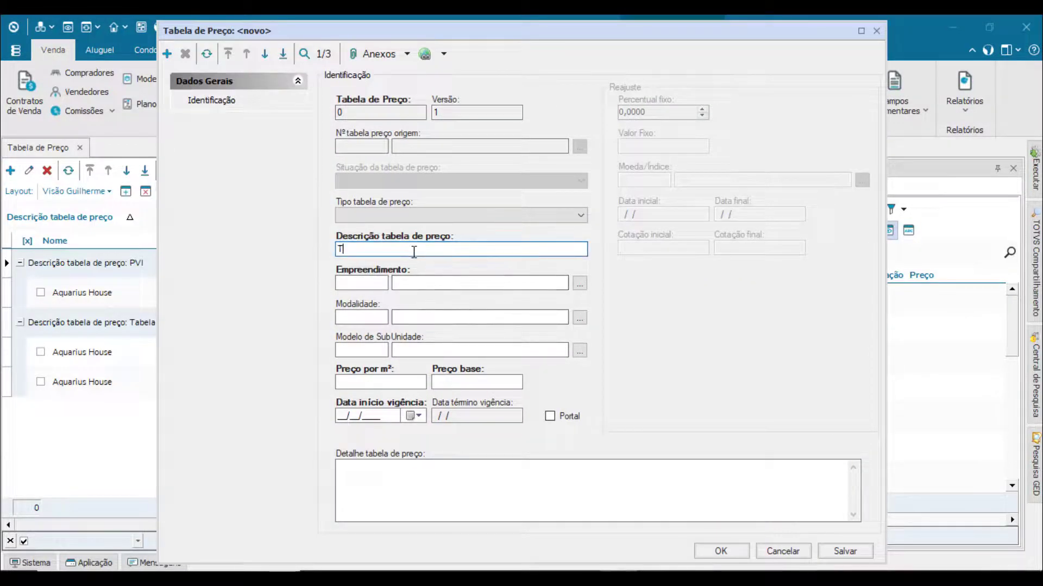
text(abela Maio)
key(Tab)
text(100)
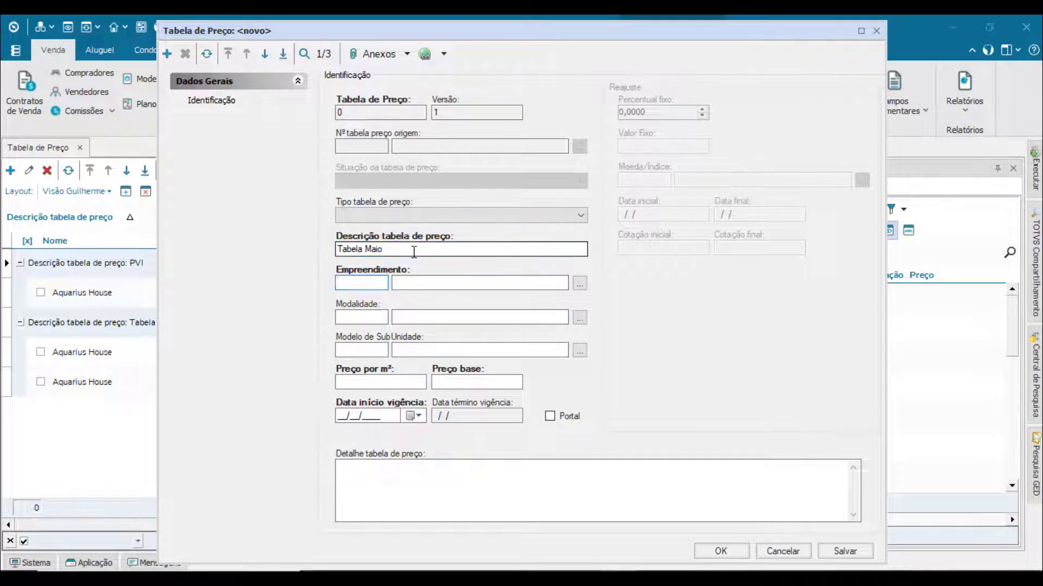
key(Tab)
Set the price per m² to R$ 20.000,00, the base price to R$ 150.000,00 and the start date to 01/05/2022, and save the price table
click(401, 383)
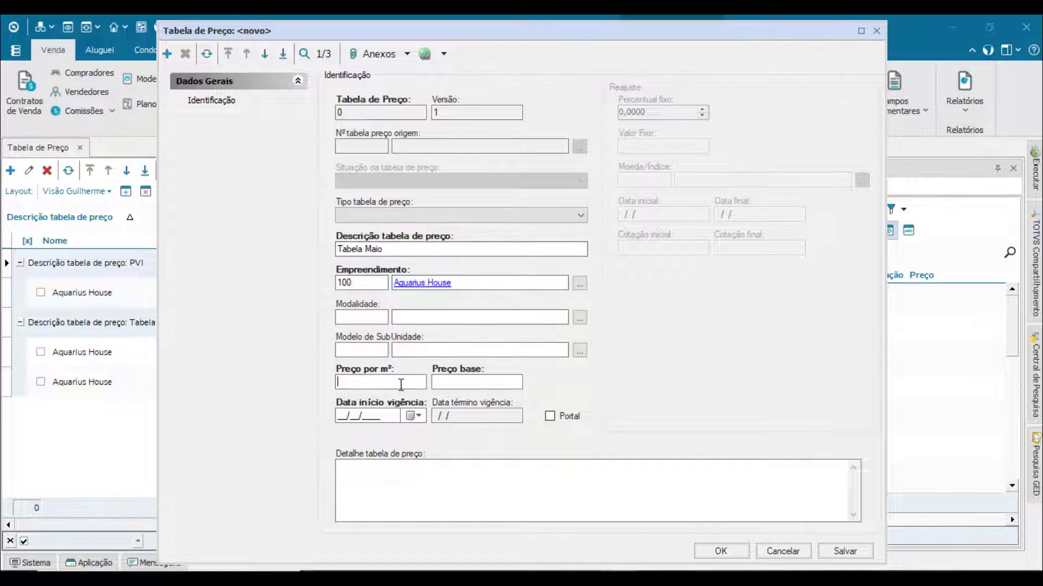
key(Tab)
text(15)
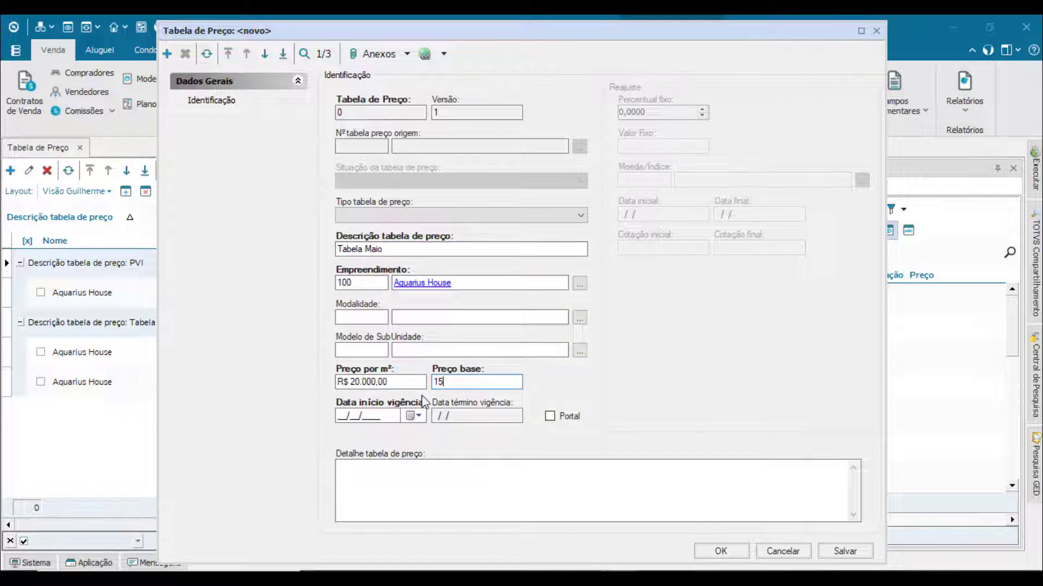
text(0.000)
key(Tab)
text(01)
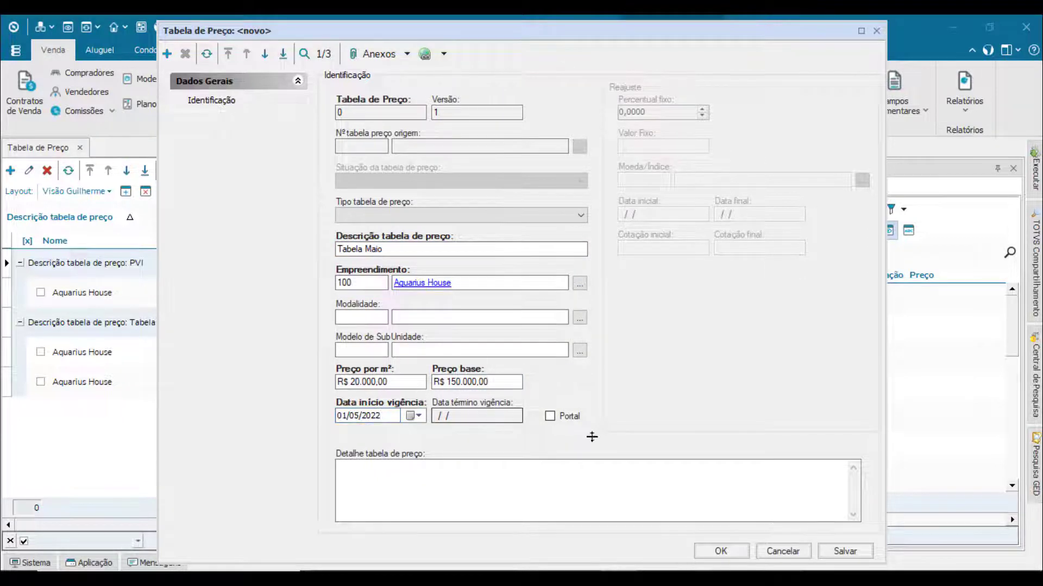
click(720, 551)
Start the subunit price adjustment process for Tabela Maio with the price generation type Reajuste por percentual
click(421, 172)
click(387, 245)
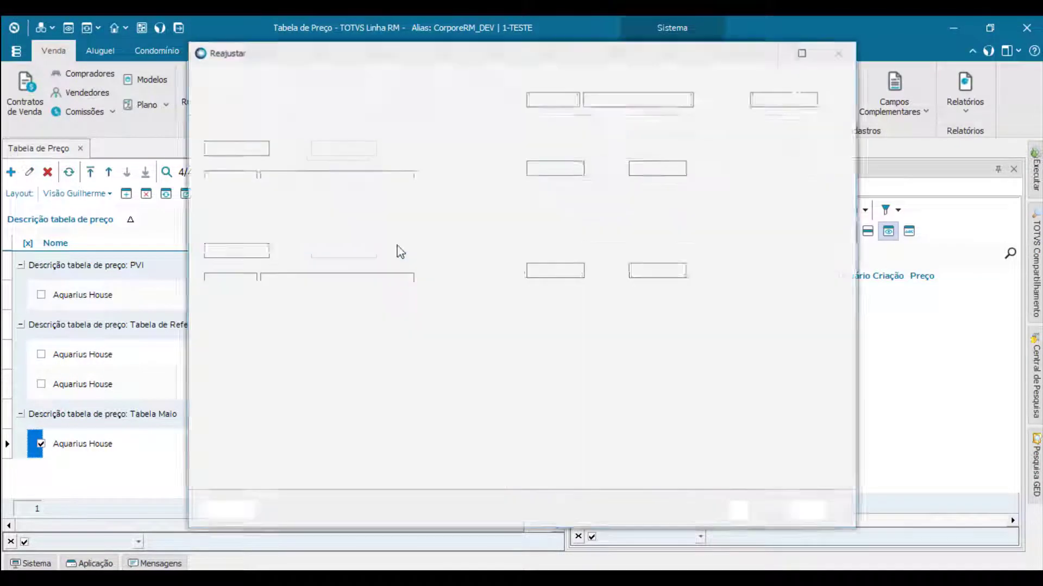
click(362, 146)
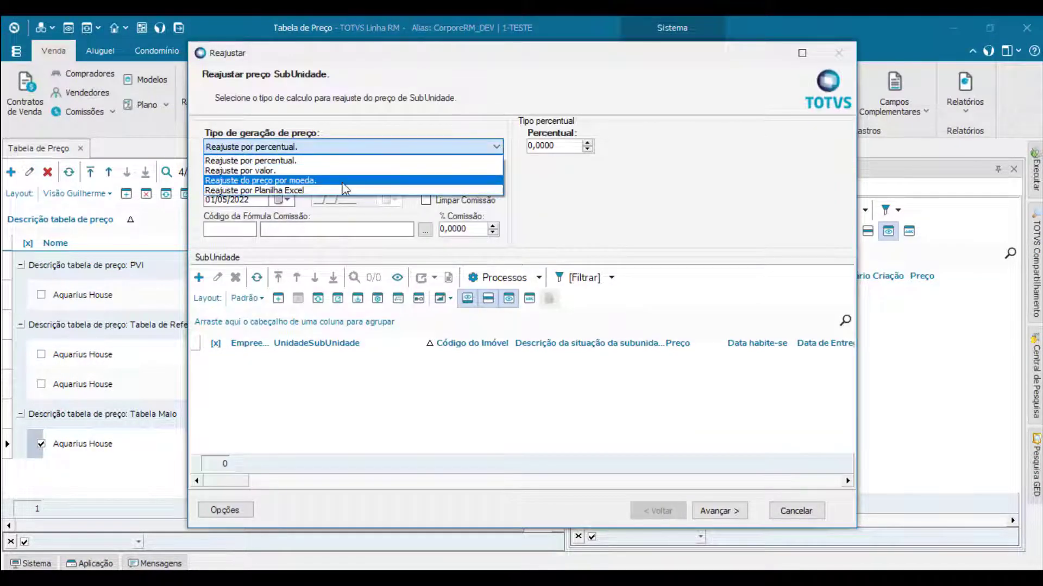
click(351, 160)
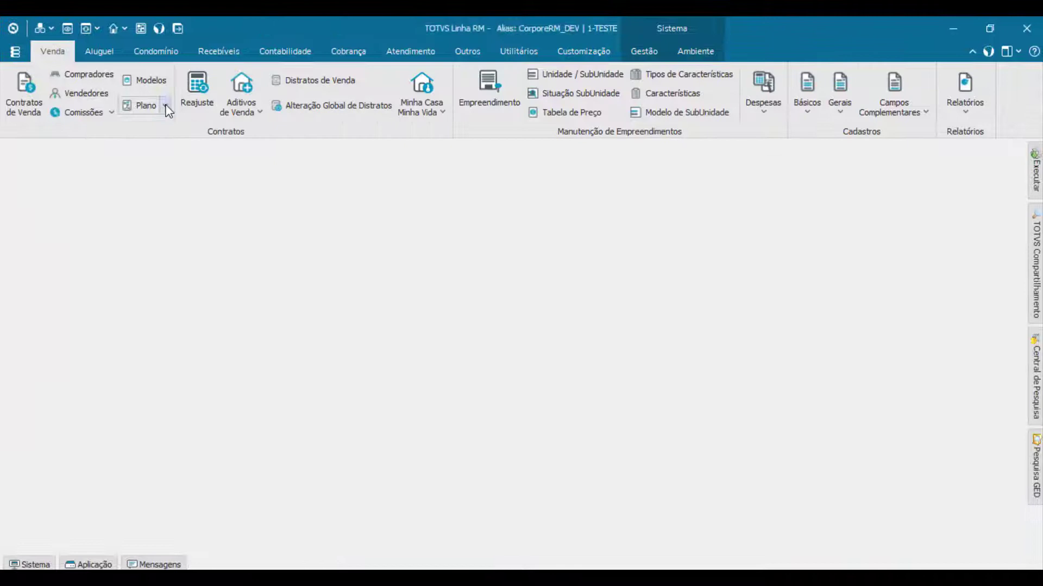
Review the financing conditions and accounting events of the FINANCIAMENTO PADRÃO sales modality
click(166, 107)
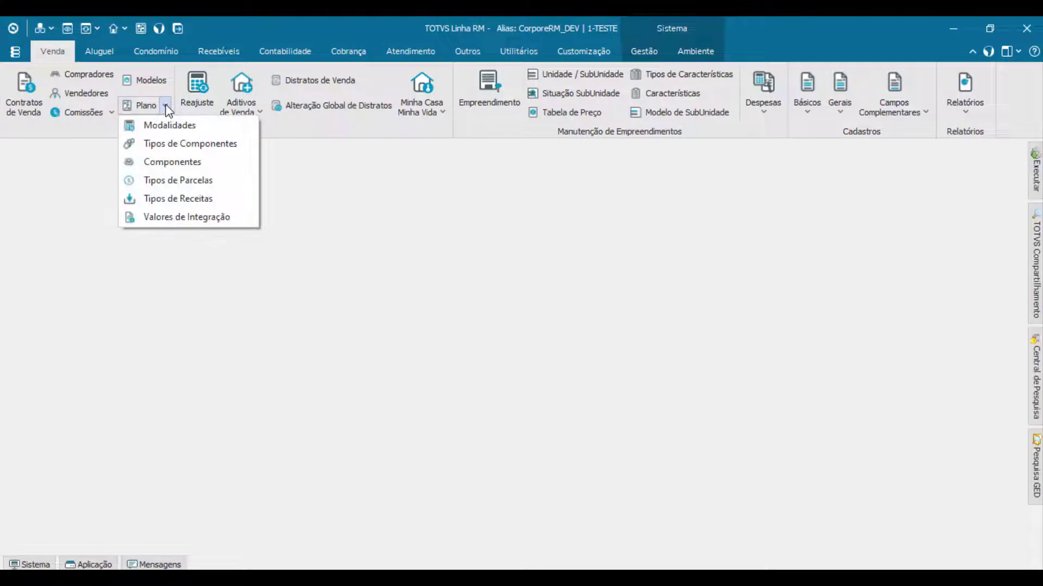
click(169, 126)
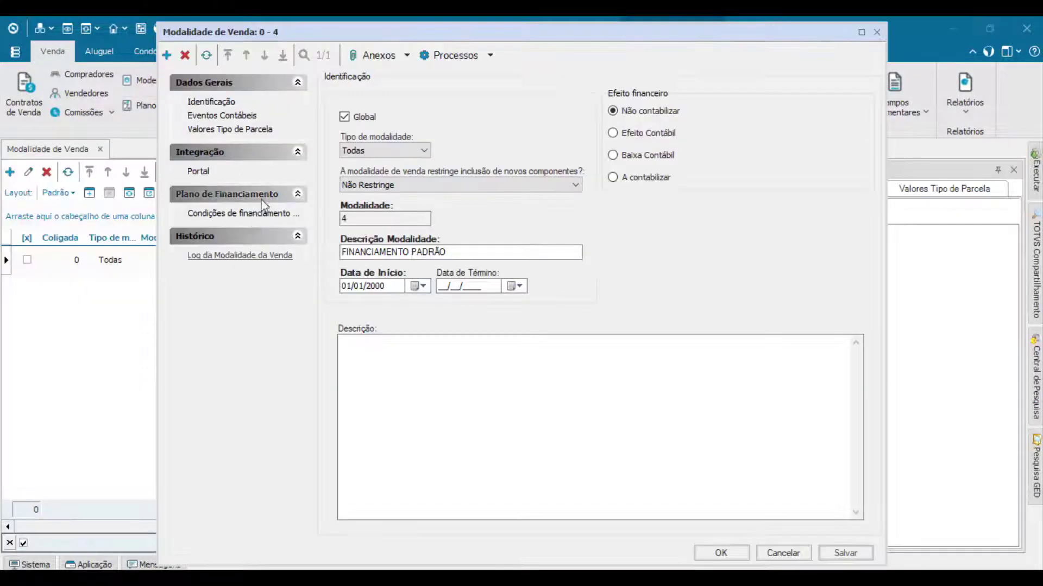
click(243, 213)
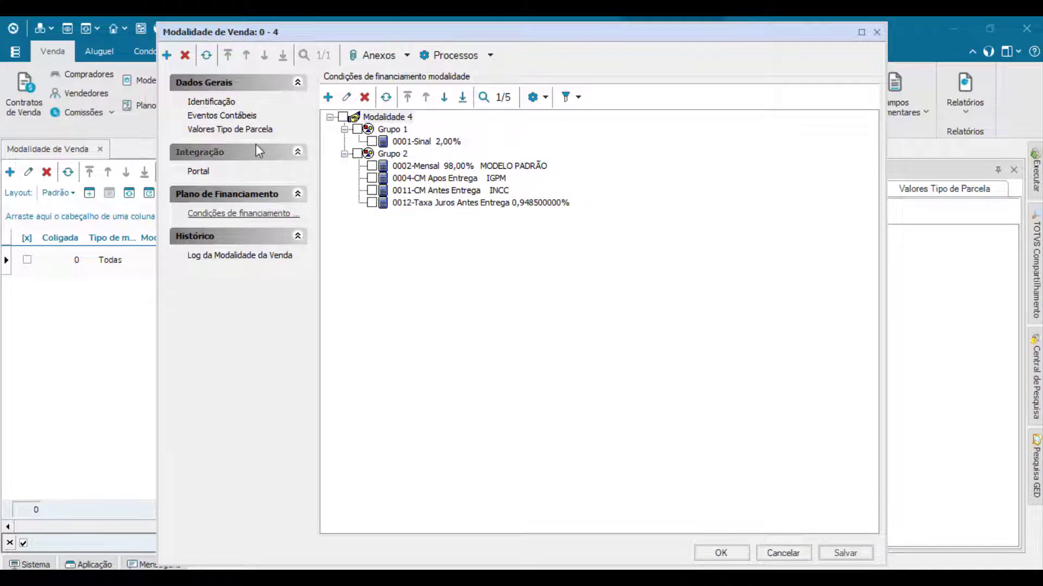
click(225, 117)
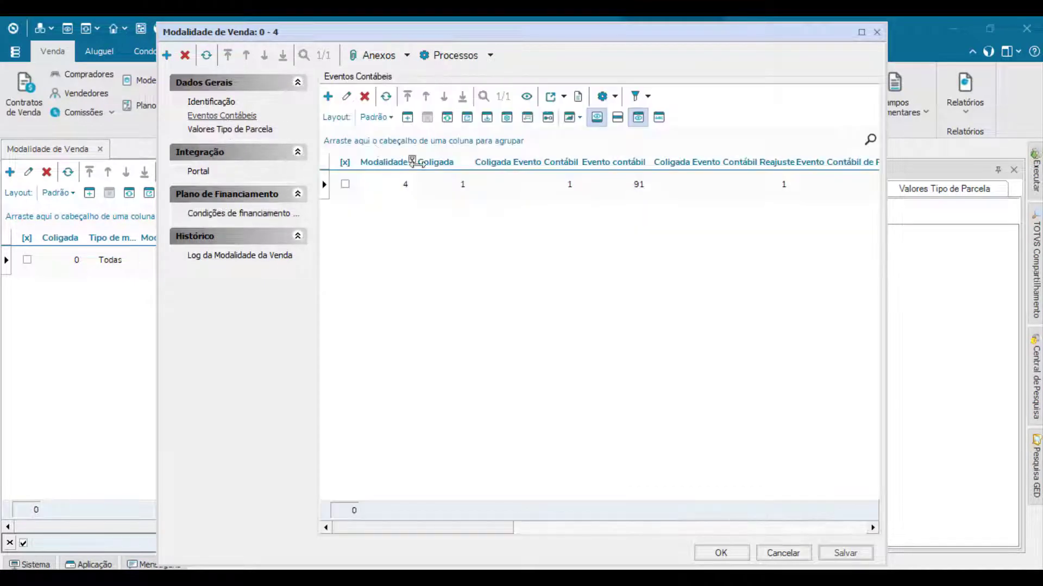
double_click(440, 185)
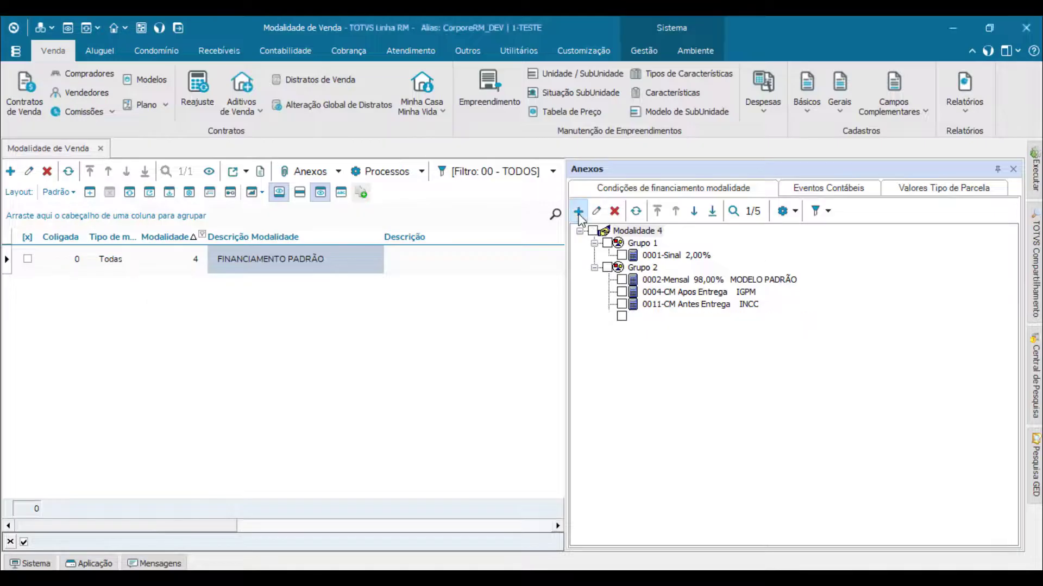
Try to add a financing condition to the FINANCIAMENTO PADRÃO modality, entering 2
click(580, 210)
text(2)
key(Tab)
click(281, 285)
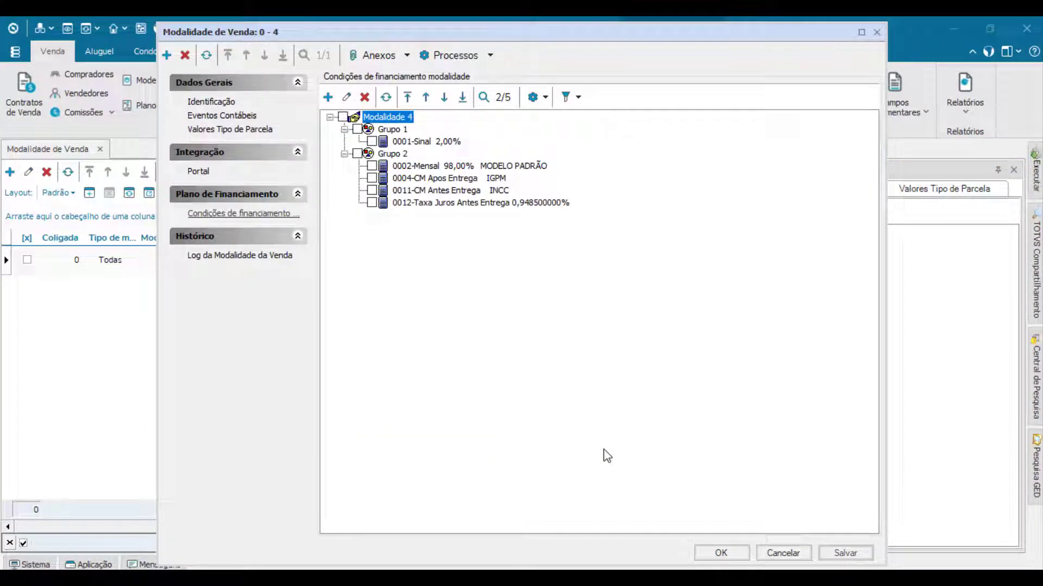
Open the first process available for the FINANCIAMENTO PADRÃO sales modality
click(491, 54)
click(493, 77)
click(663, 434)
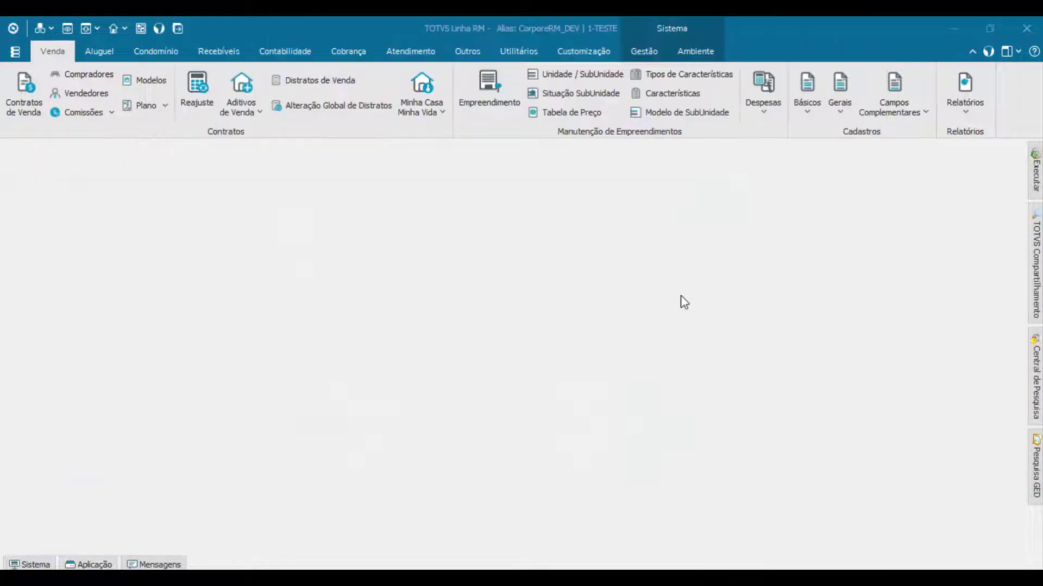
Open the Aquarius House sales contract and add subunit 000201 of unit 02 as its contract item
click(24, 92)
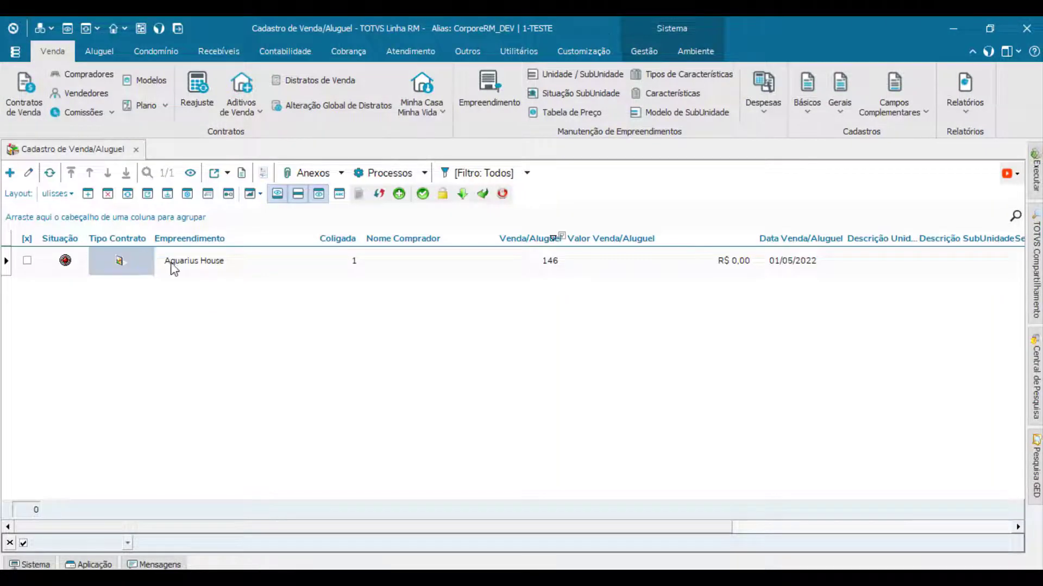
double_click(173, 266)
click(326, 363)
click(755, 241)
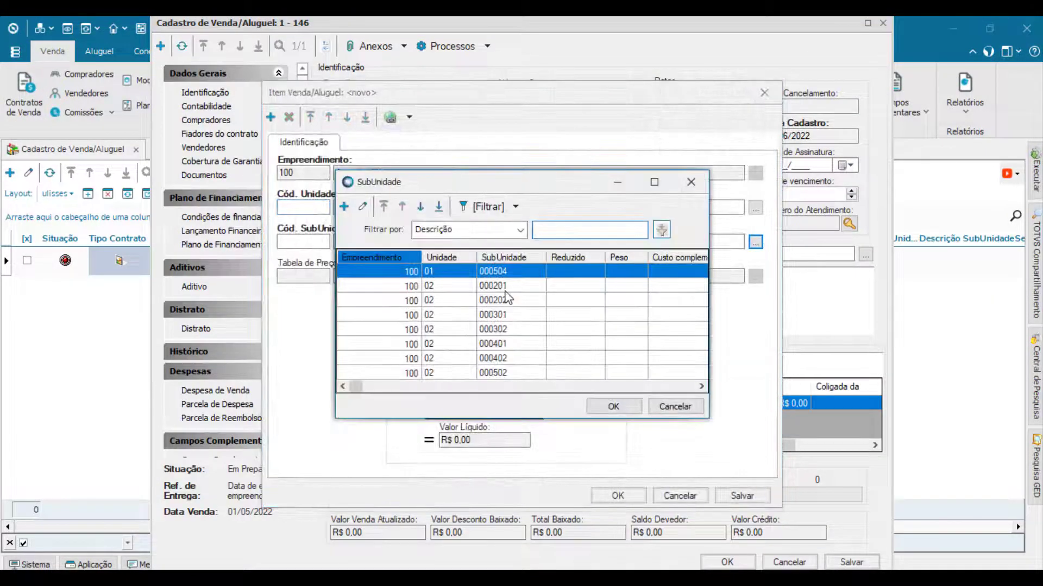
double_click(506, 286)
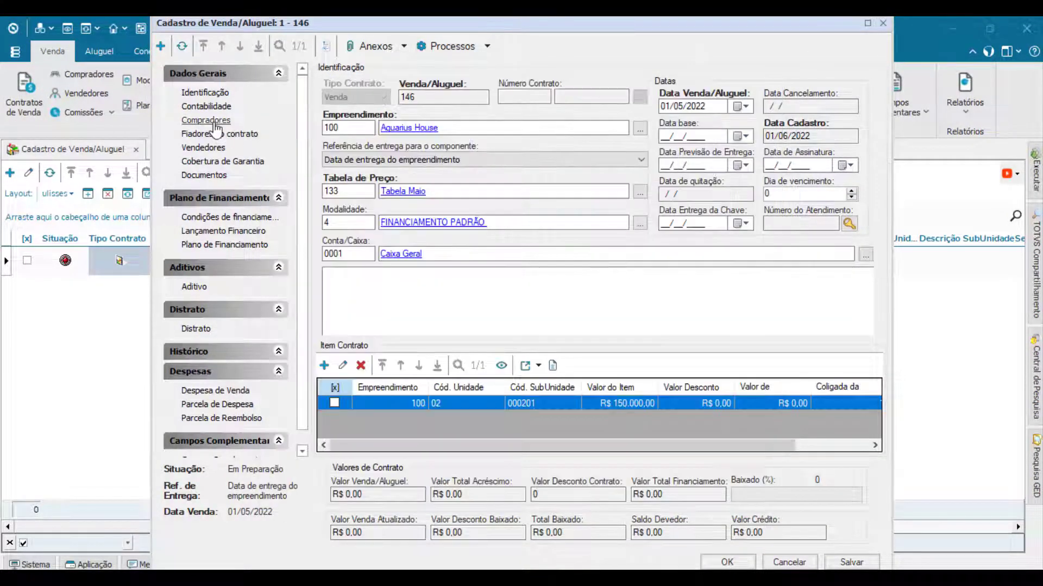
Add a buyer to the sales contract by picking an individual customer from the Cliente/Fornecedor lookup
click(206, 120)
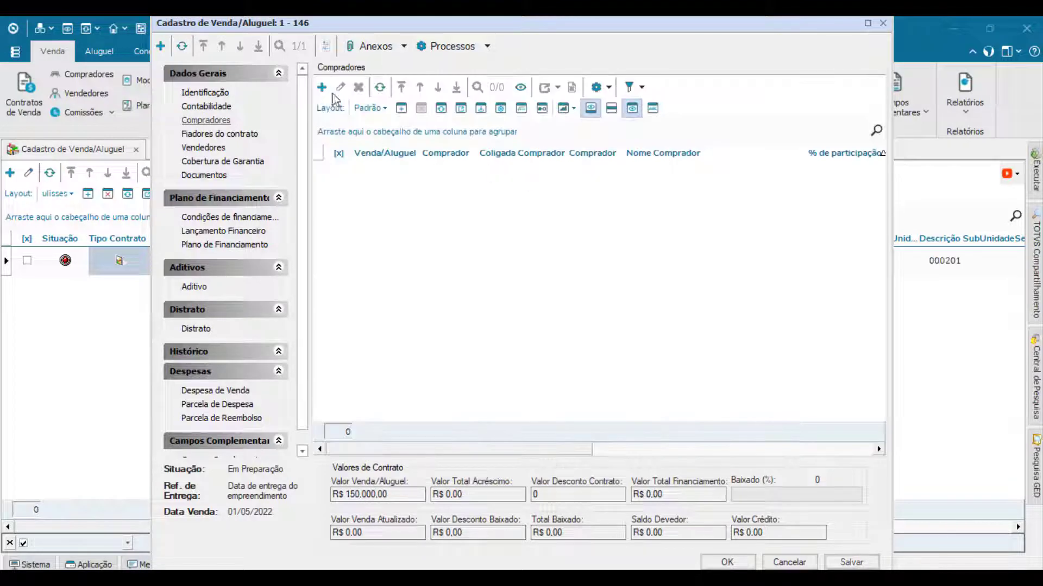
click(322, 87)
click(763, 270)
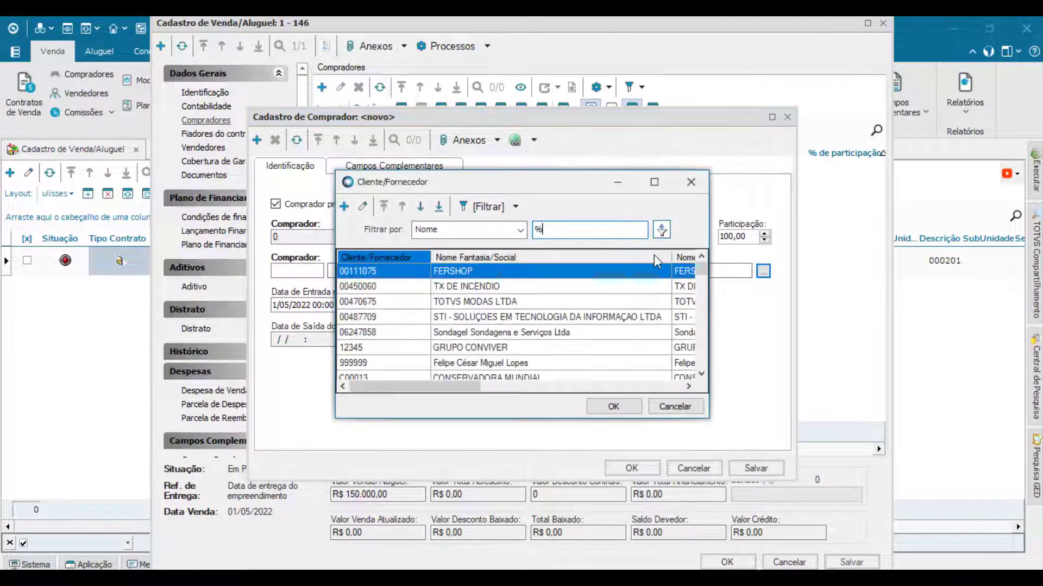
click(500, 368)
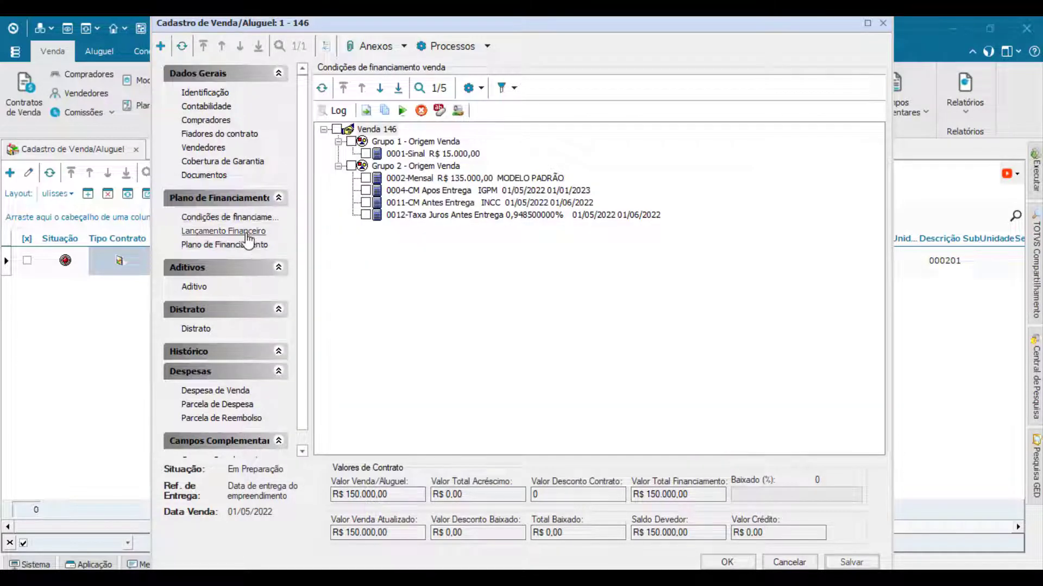
View the contract's financial entries, and add and save GRUPO CONVIVER as its seller
click(248, 233)
click(203, 147)
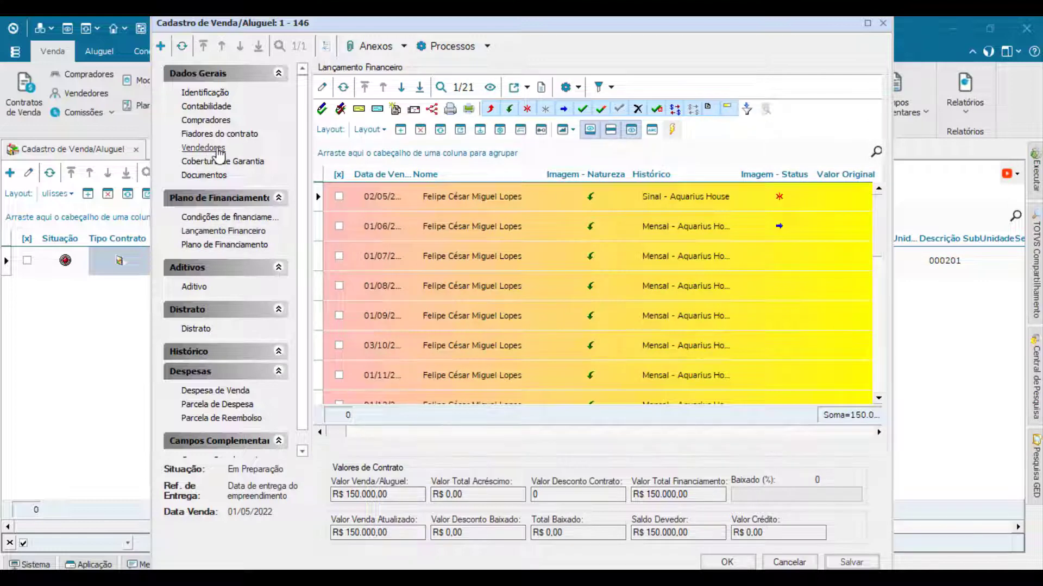
click(321, 87)
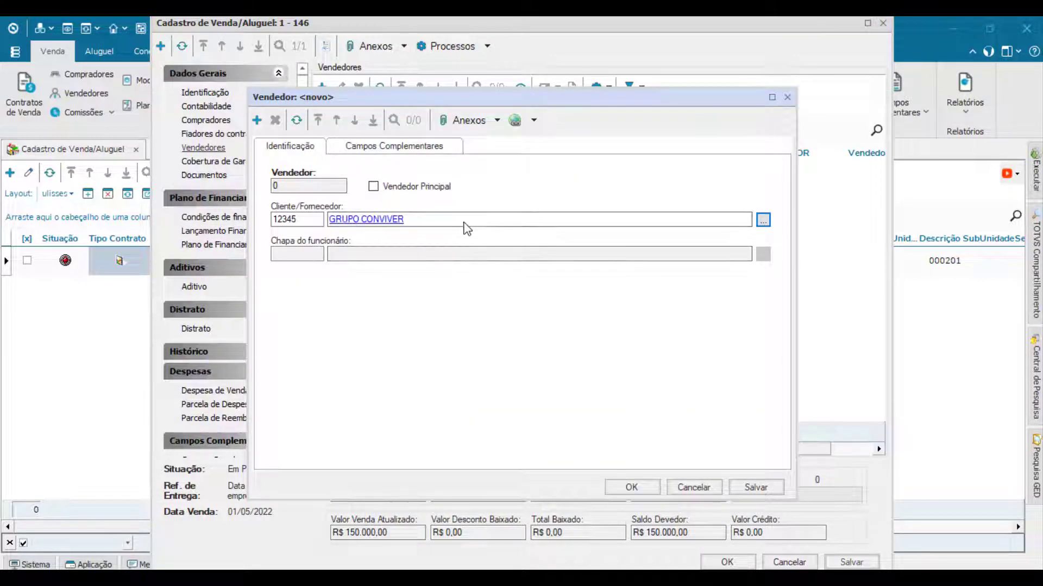
key(ctrl+s)
Start a new record in the sales contract's documents
click(494, 146)
click(264, 169)
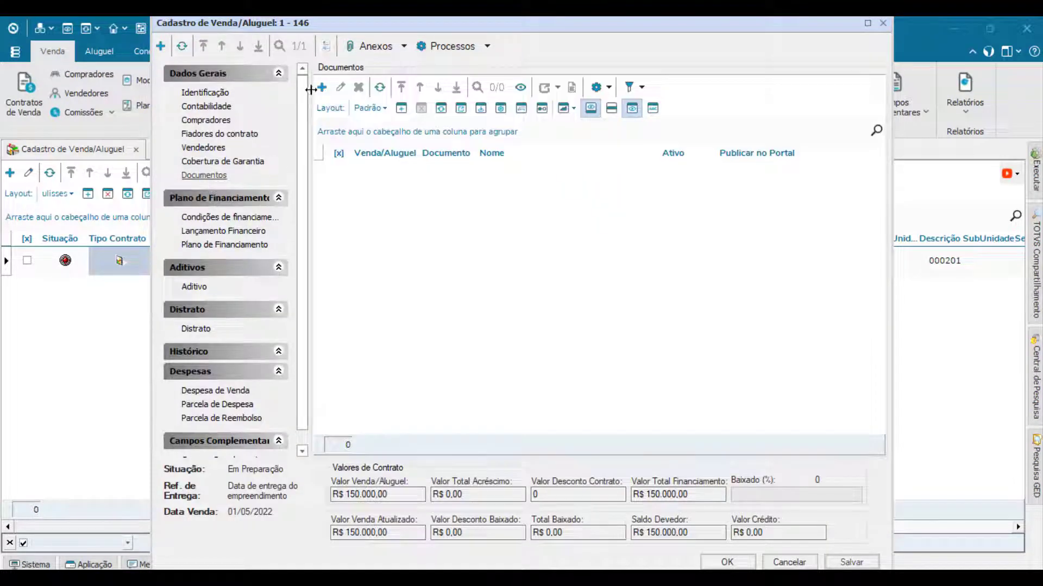
click(321, 87)
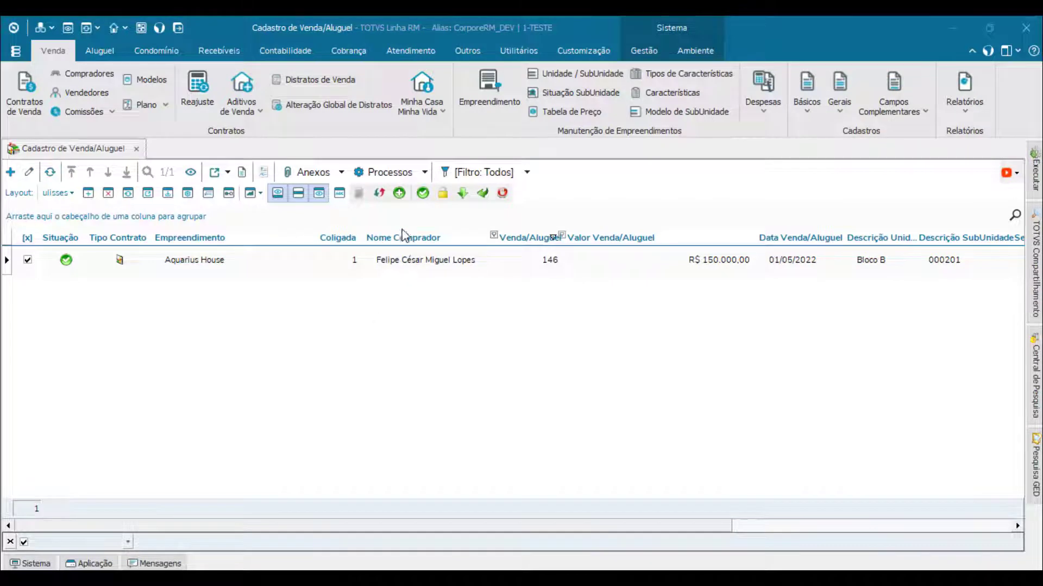
Create a new addendum for the sales contract with the type Troca de Comprador
click(400, 194)
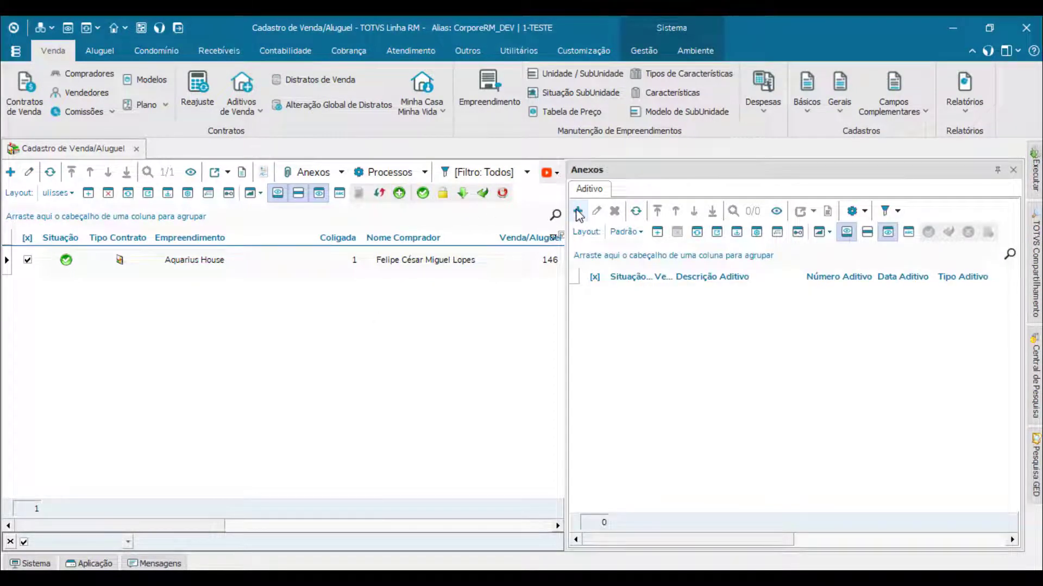
click(578, 212)
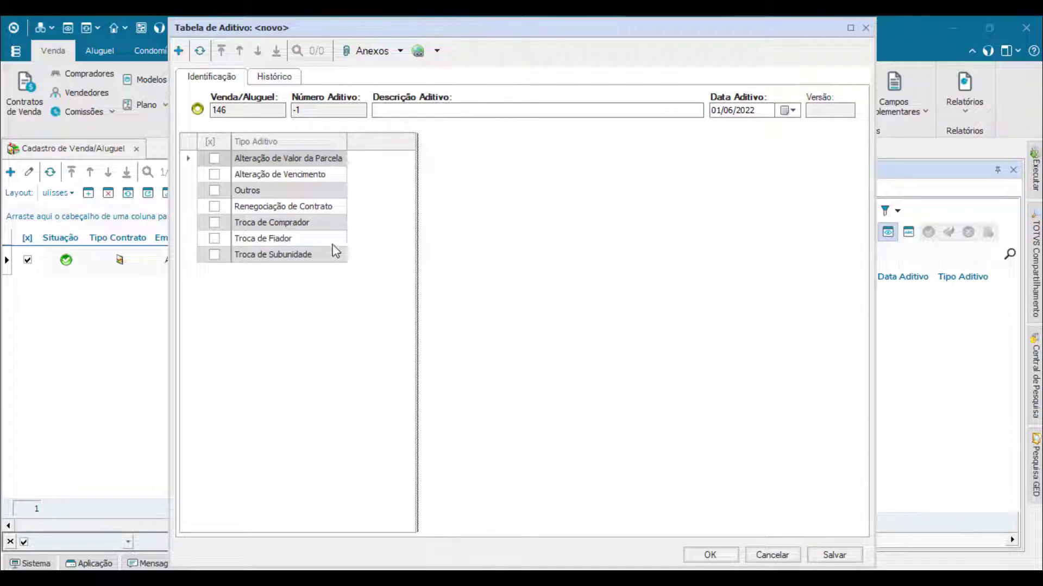
click(214, 223)
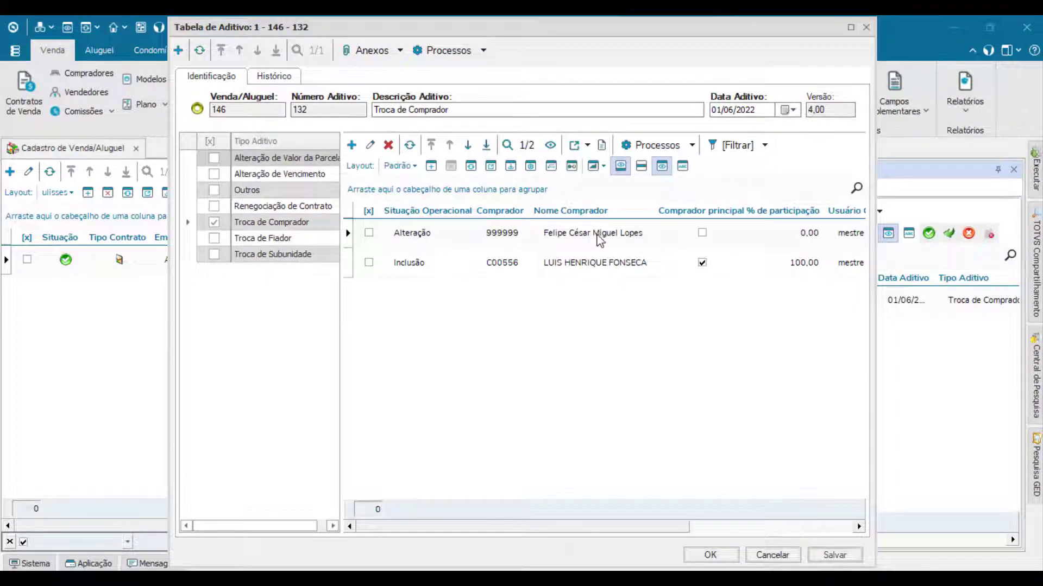
Run Efetivar Aditivo on the Troca de Comprador addendum and view the contract's financial entries
click(597, 234)
click(598, 265)
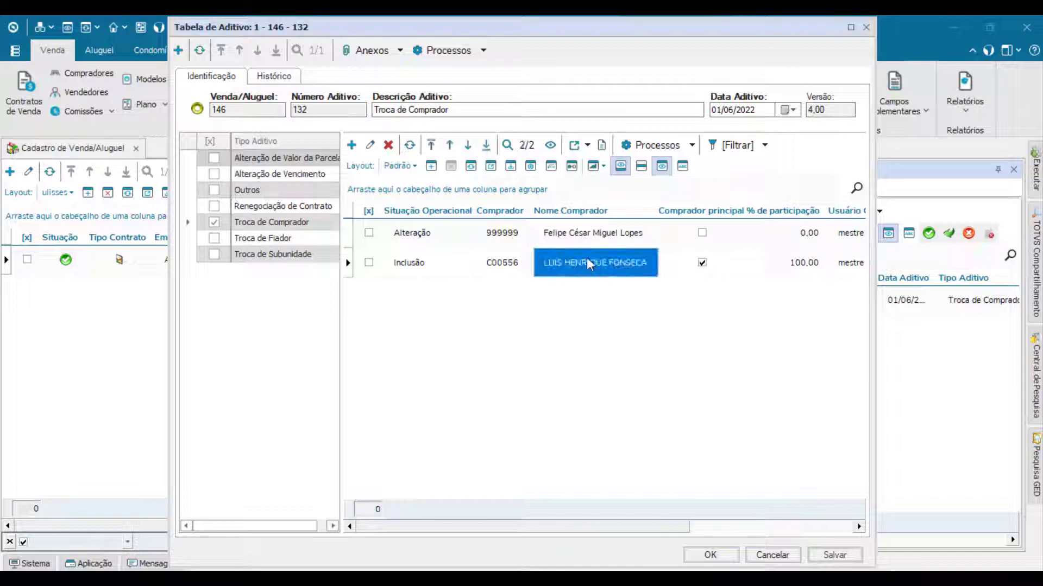
click(483, 50)
click(472, 72)
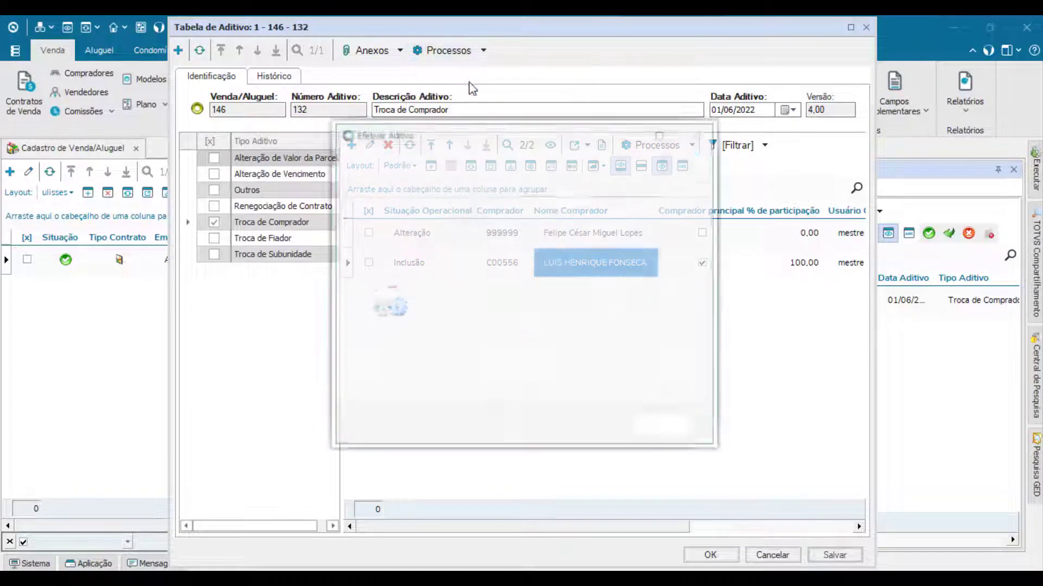
click(717, 555)
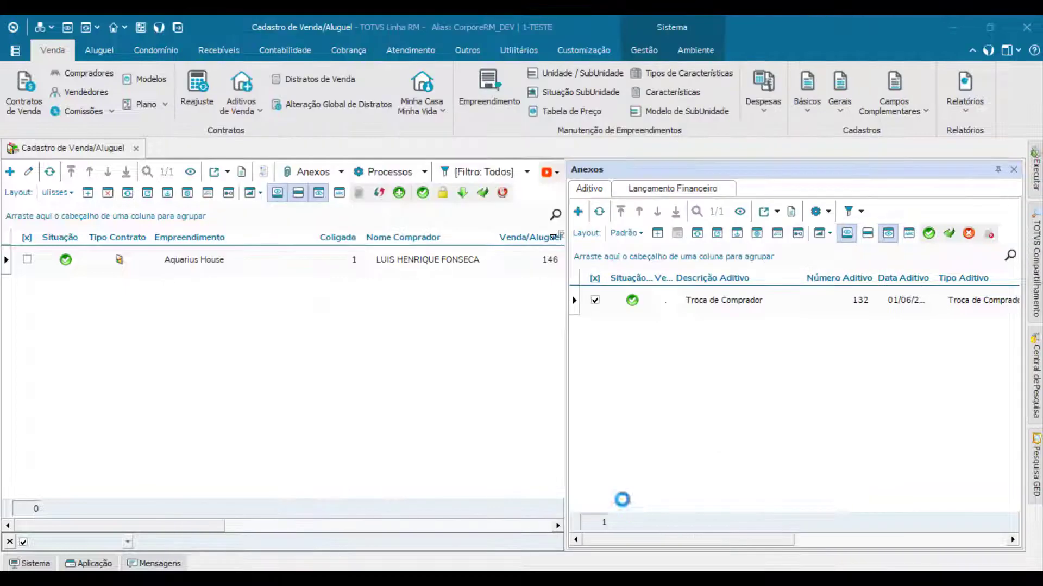
click(380, 195)
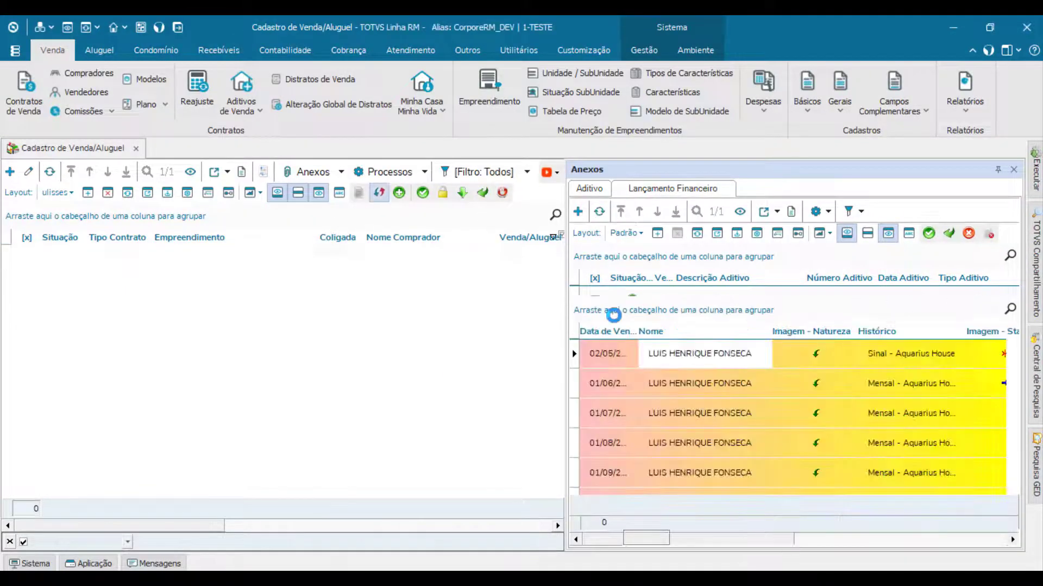
click(723, 353)
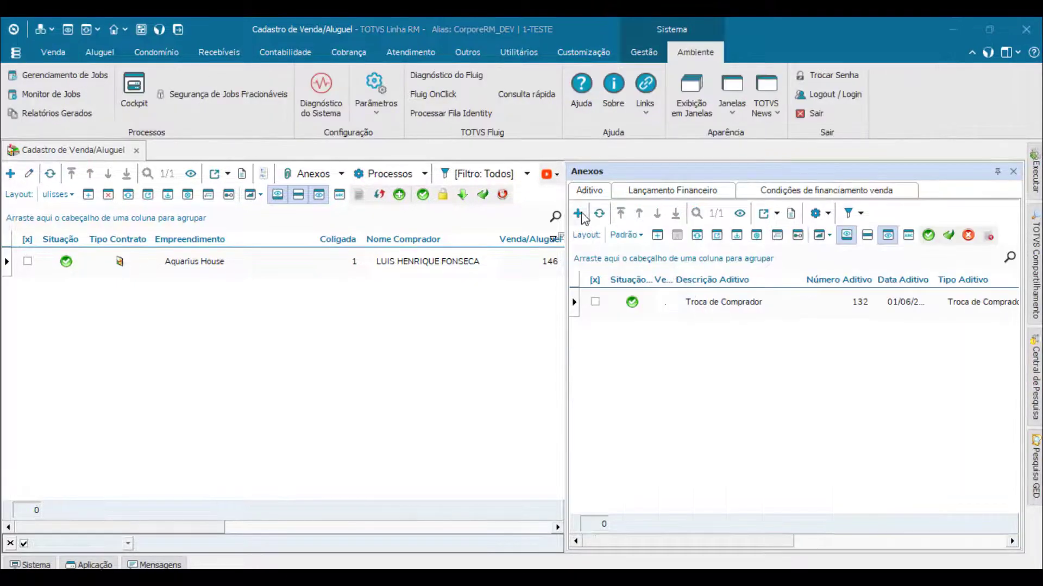
Create a new addendum for the sales contract with the type Renegociação de Contrato and open its list of installments for renegotiation
click(582, 215)
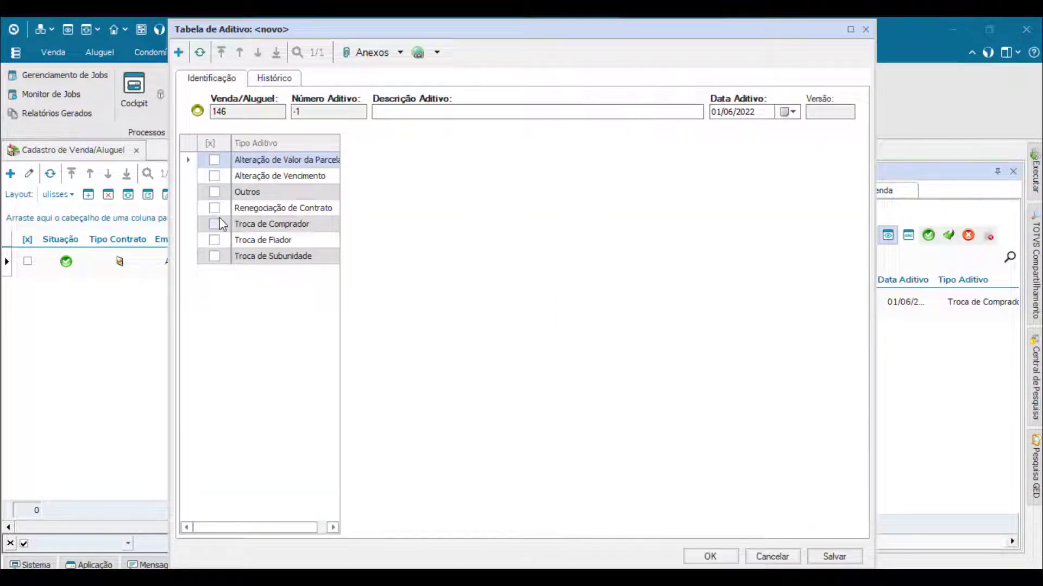
click(215, 213)
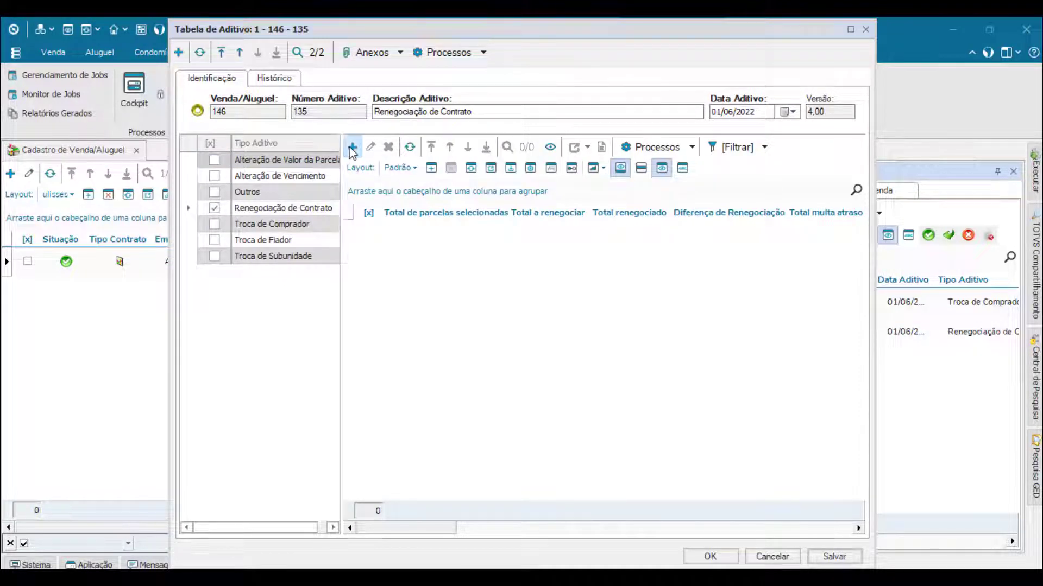
drag(770, 251, 430, 204)
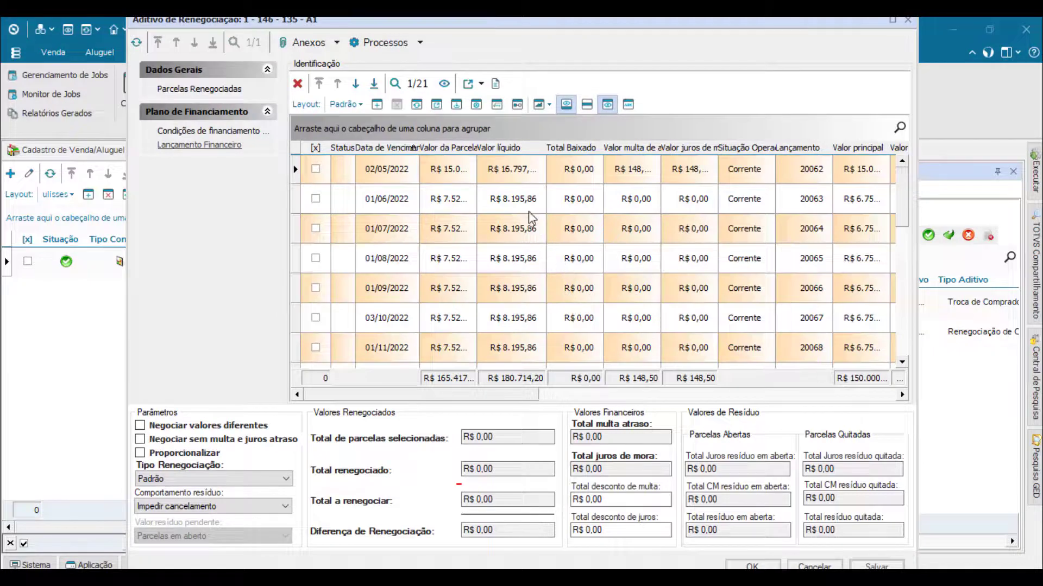
click(530, 212)
click(528, 233)
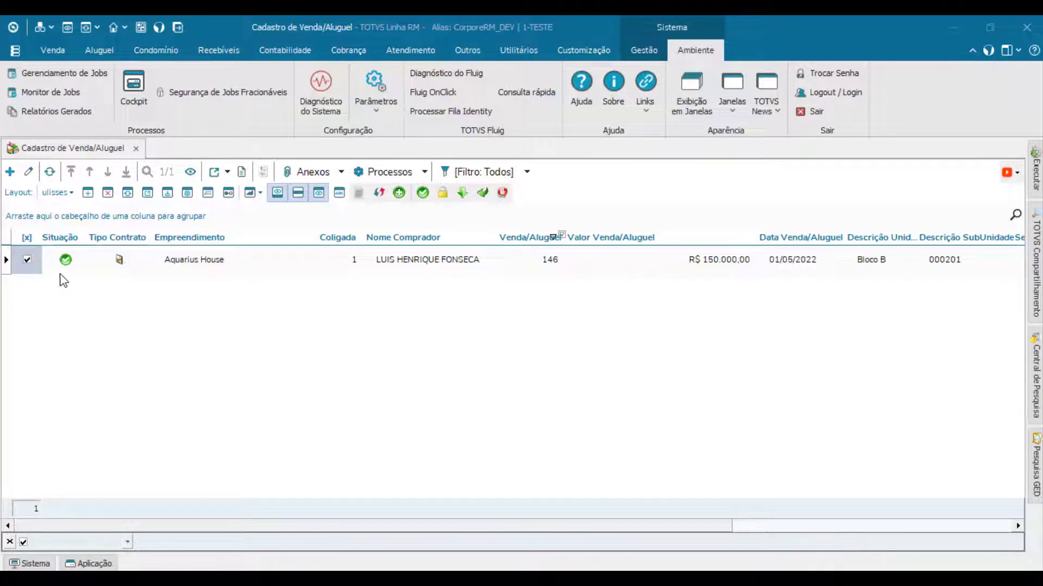
Run Reajustar Venda on the Aquarius House contract with the adjustment date 30/05/2022 and view the contract's financial entries
click(428, 171)
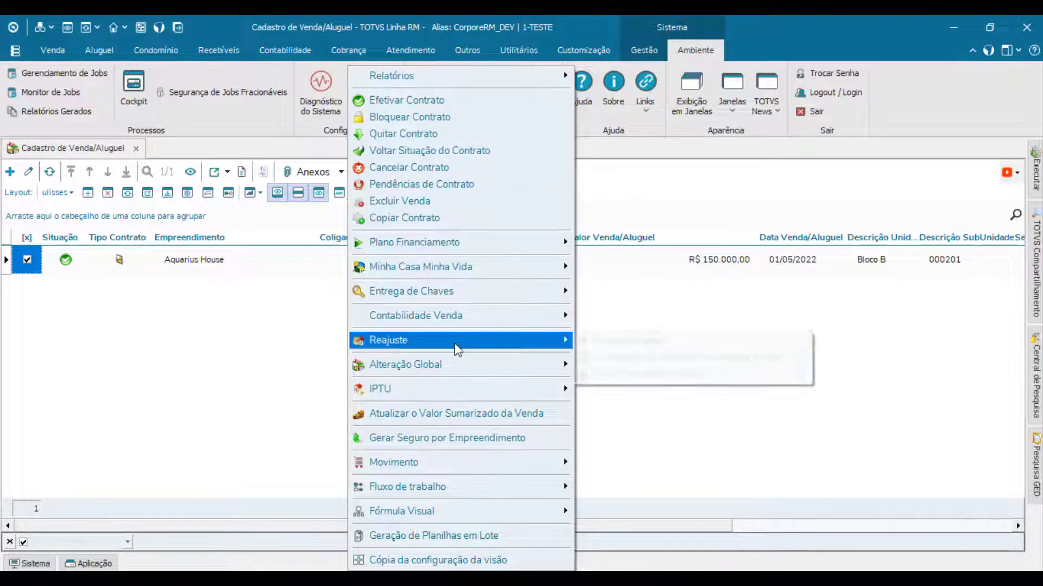
mouse_move(455, 345)
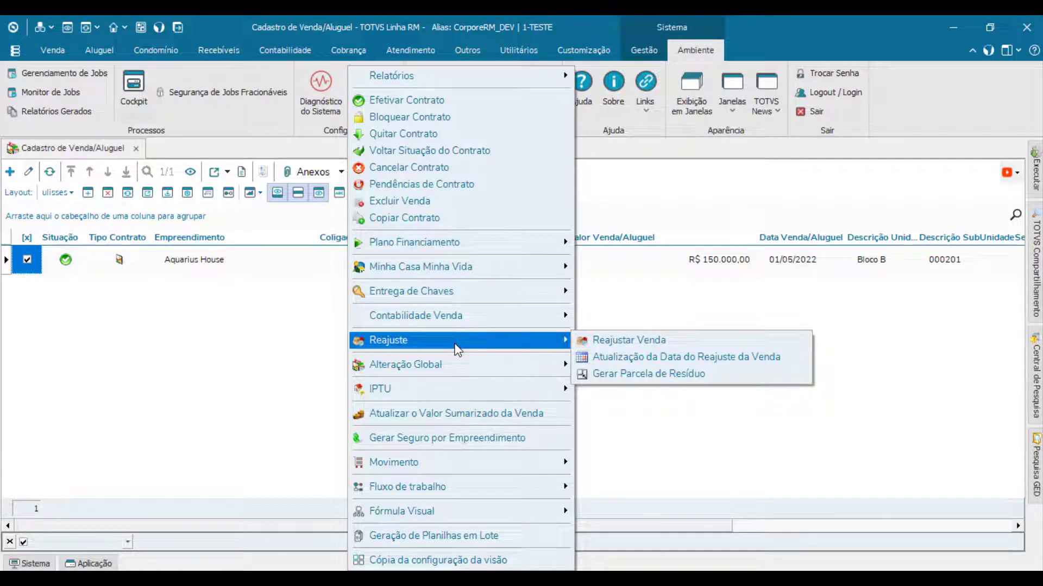
click(604, 341)
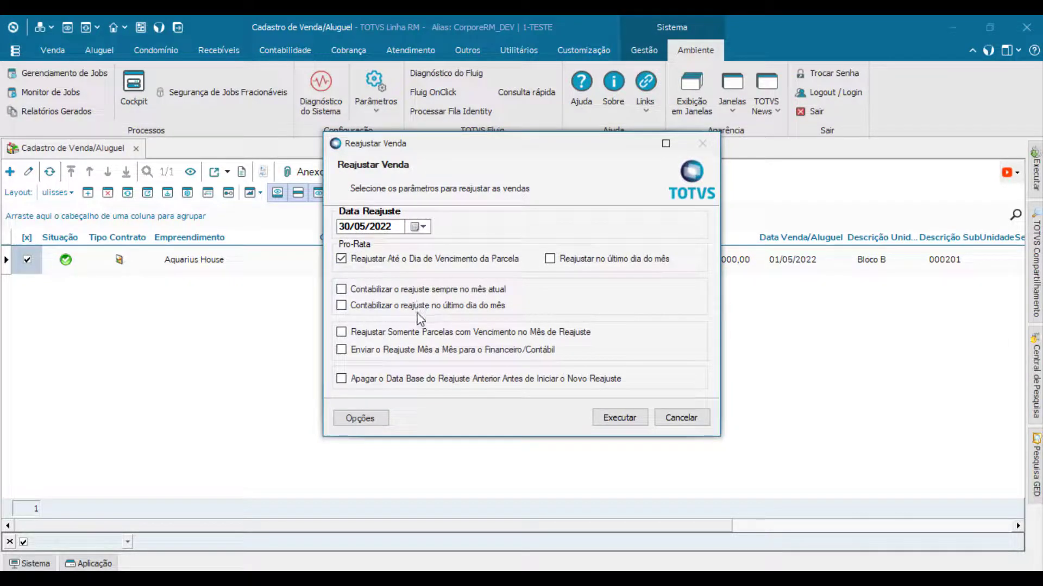
click(615, 416)
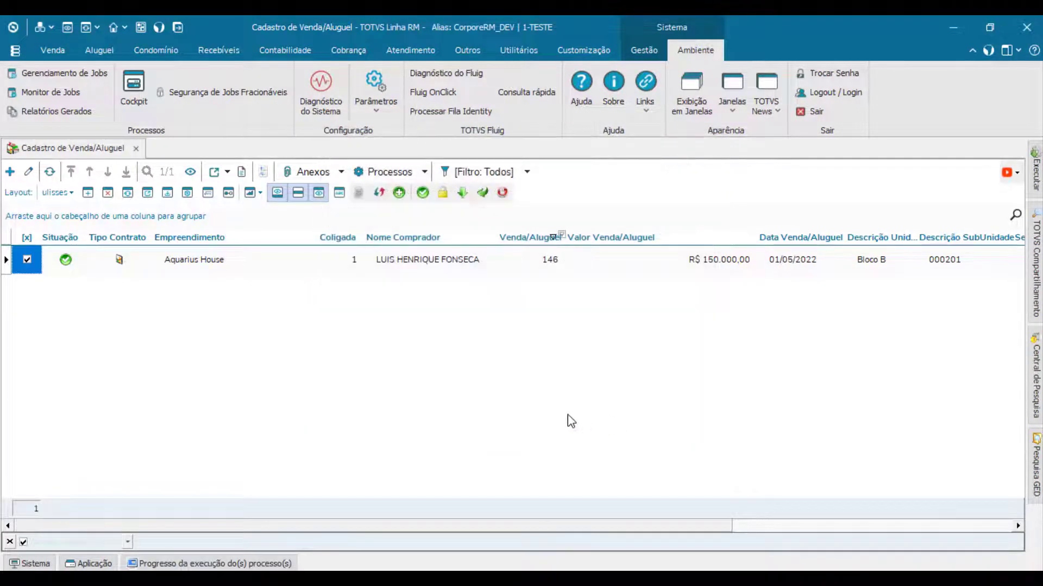
click(251, 563)
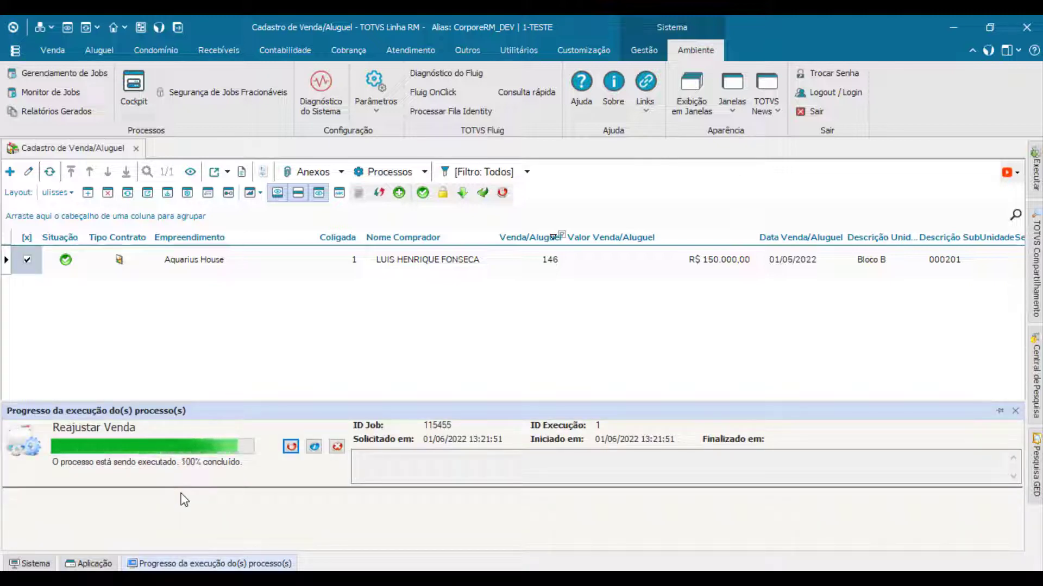
click(380, 196)
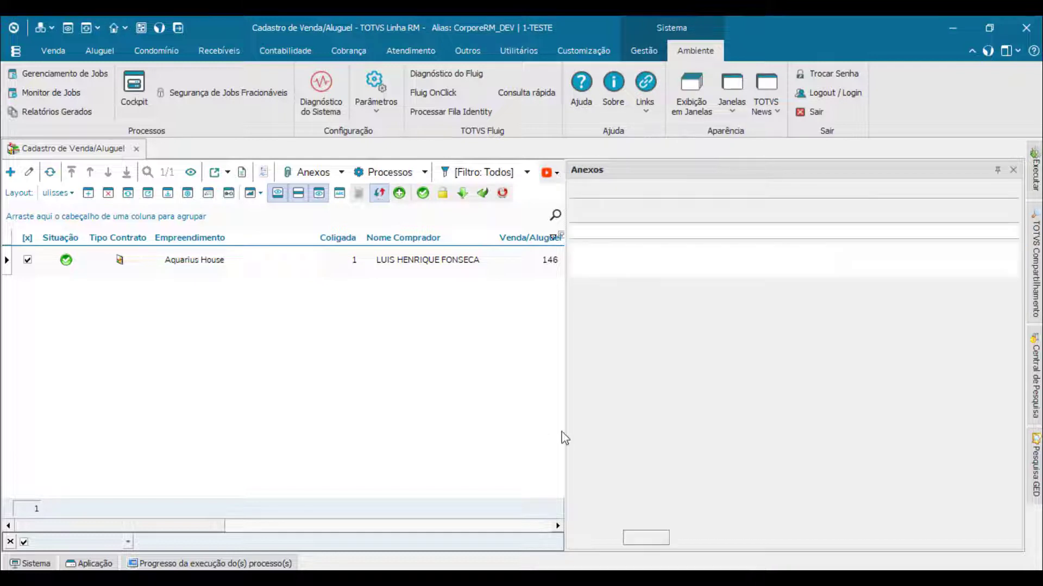
drag(597, 524, 604, 525)
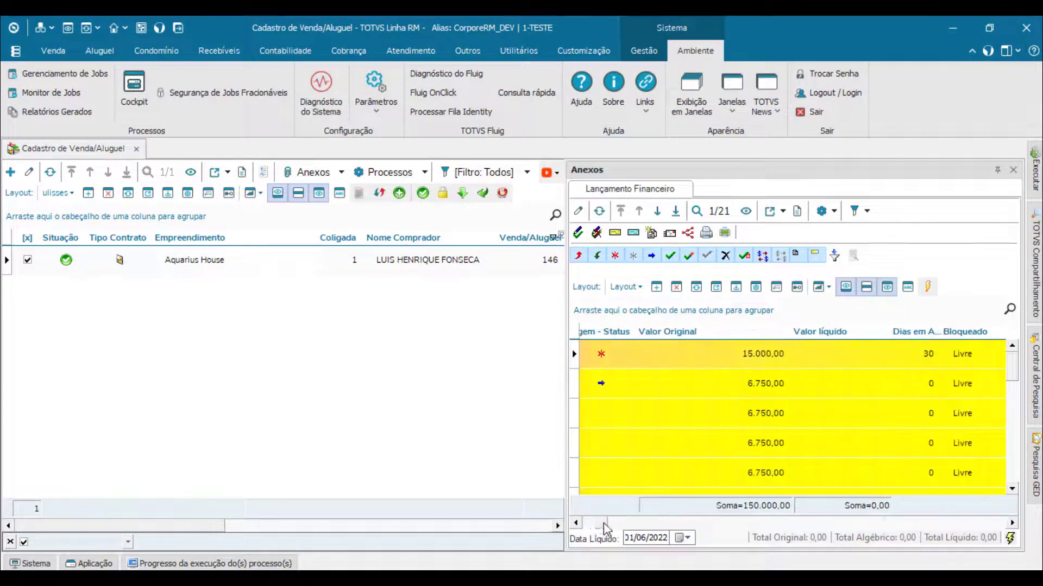
Create and save a distrato of type Bilateral for the sales contract with the reason Desistência Cliente
click(341, 193)
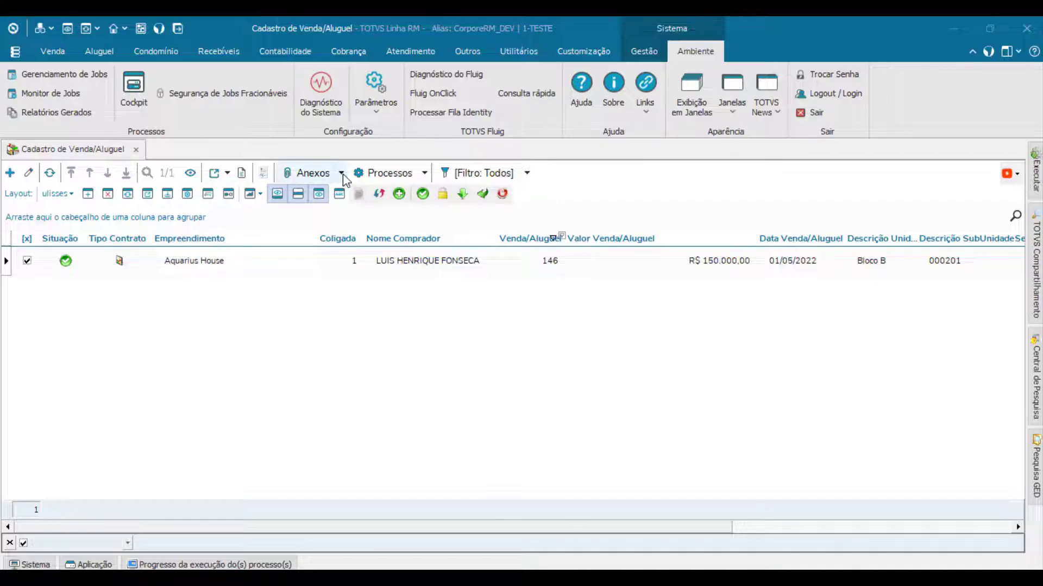
click(342, 174)
click(333, 380)
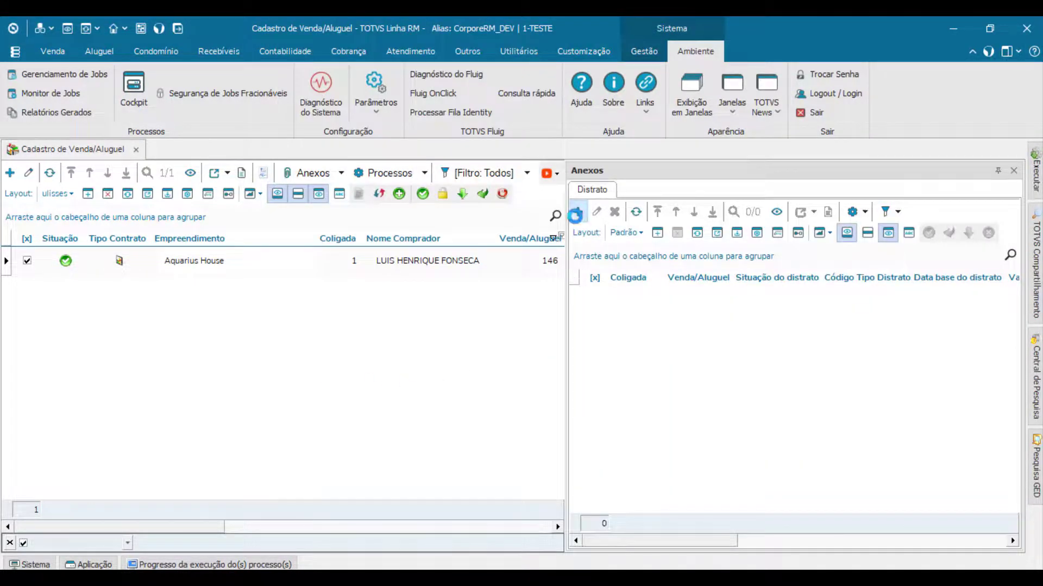
click(575, 214)
click(860, 210)
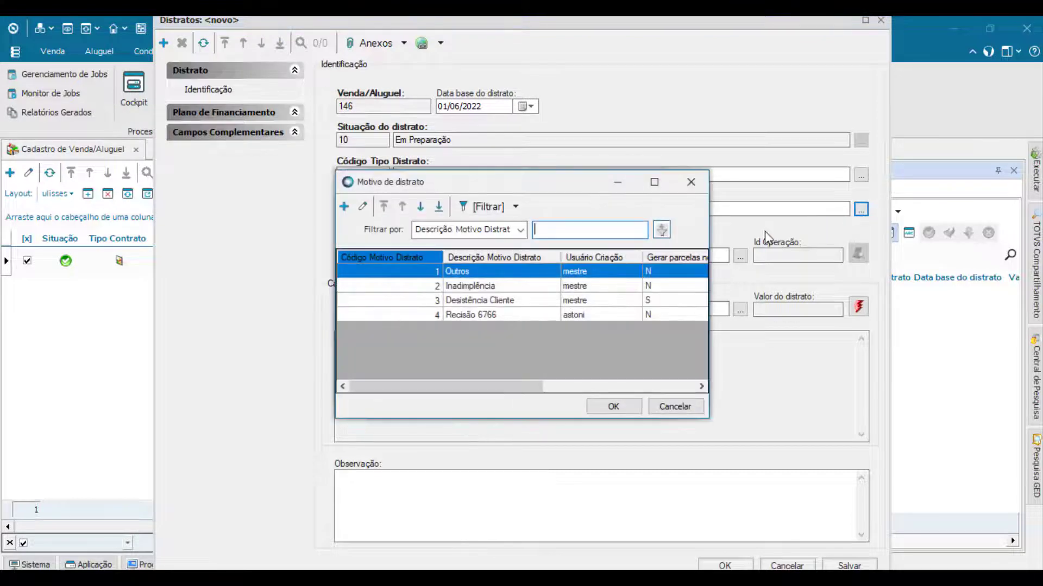
click(607, 302)
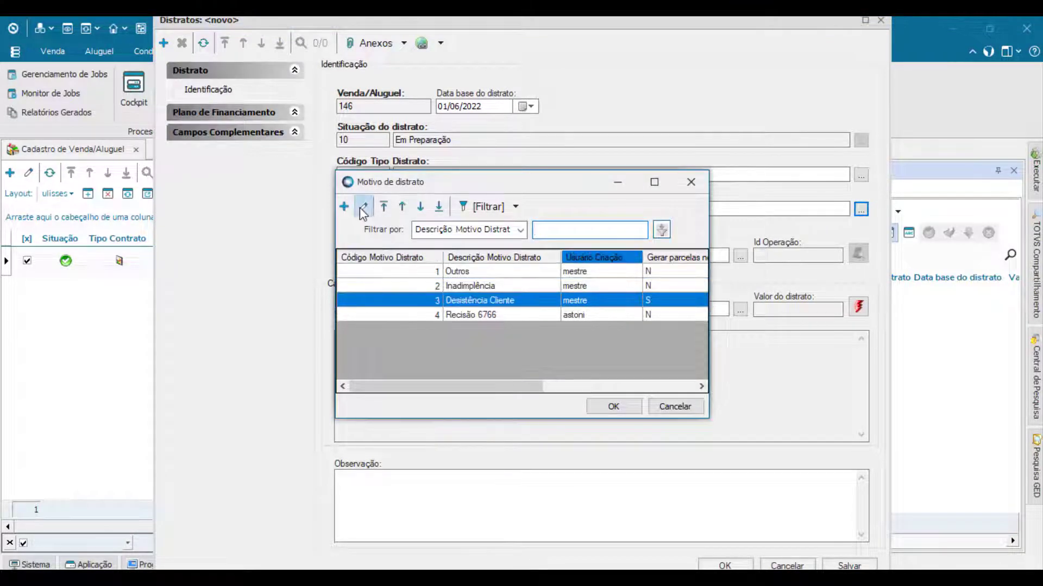
click(362, 206)
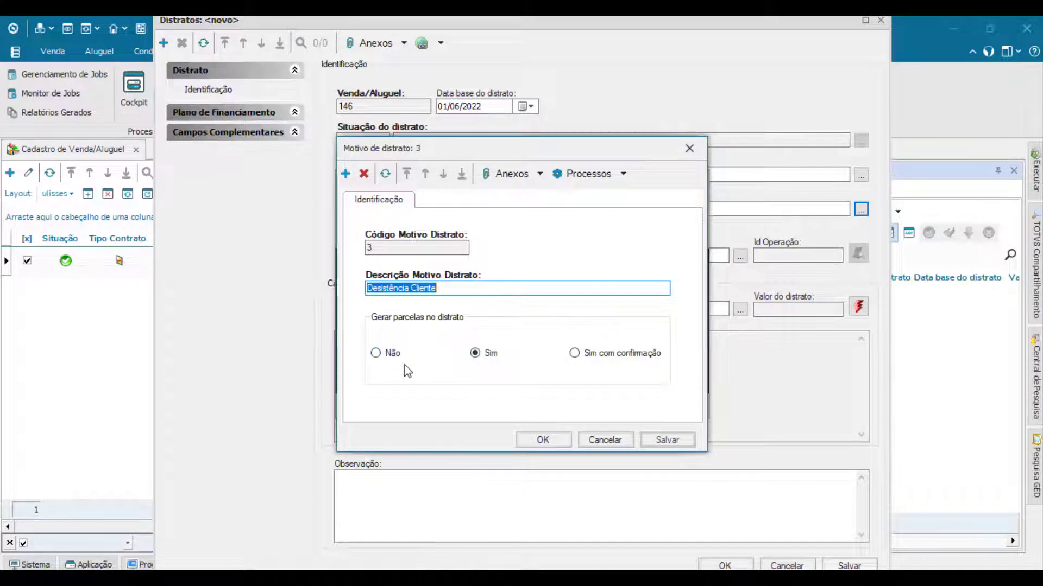
click(552, 438)
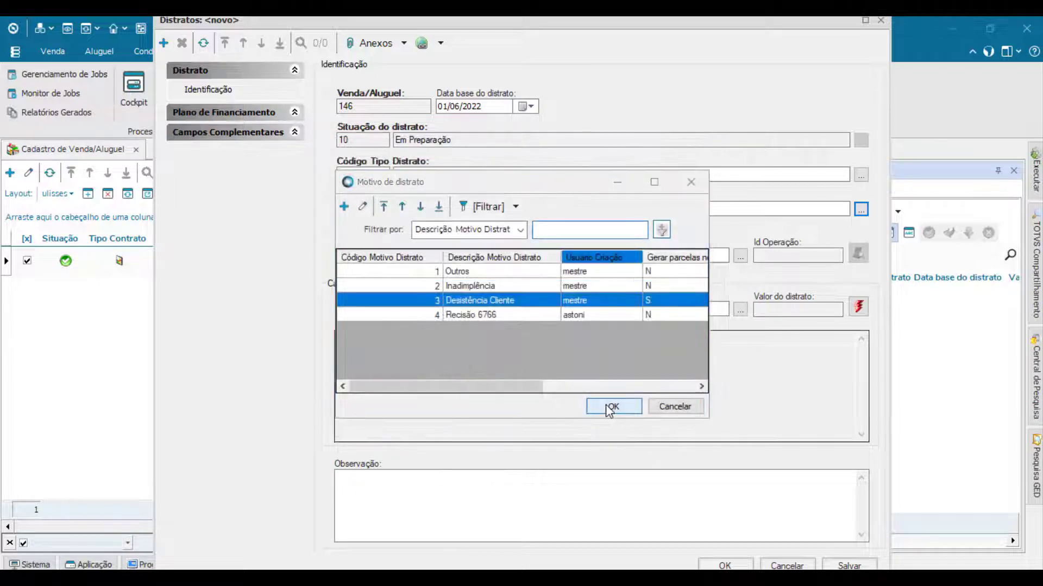
click(609, 407)
click(849, 566)
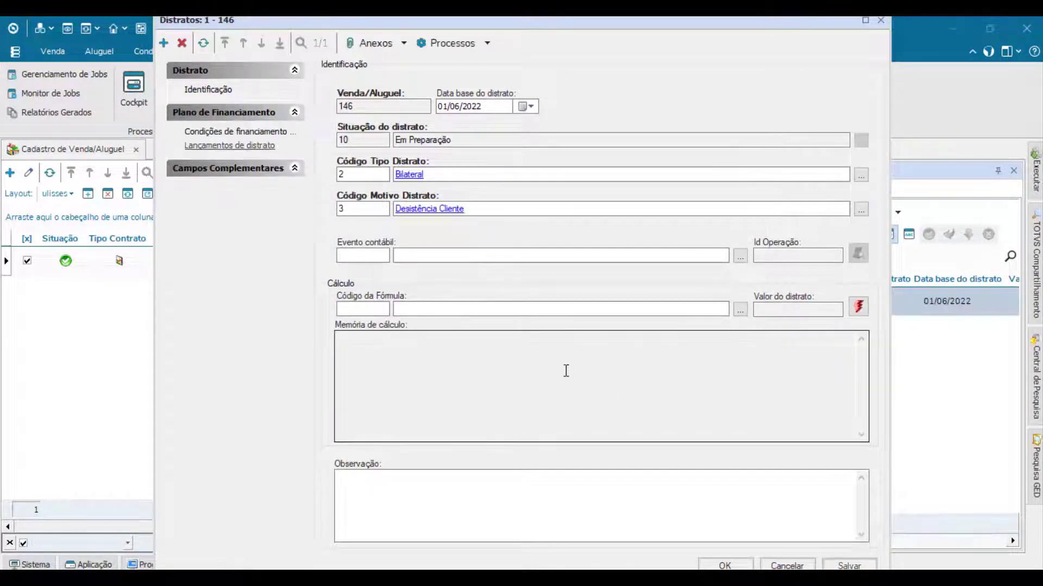
Add a financing condition to the distrato with component 600 Devolução, a value of R$ 1.000,00 and 1 installment
click(254, 132)
click(325, 85)
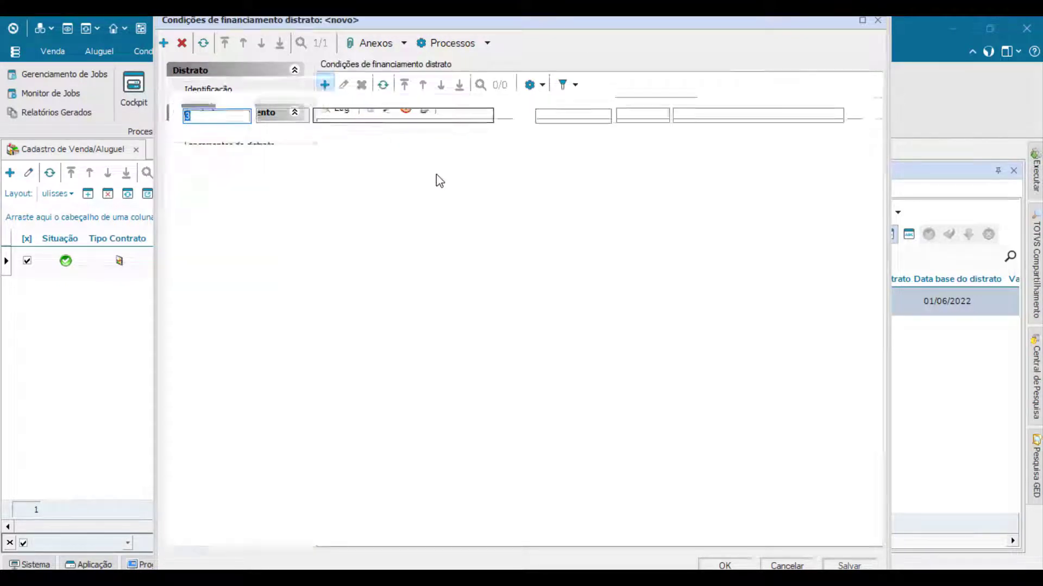
key(Tab)
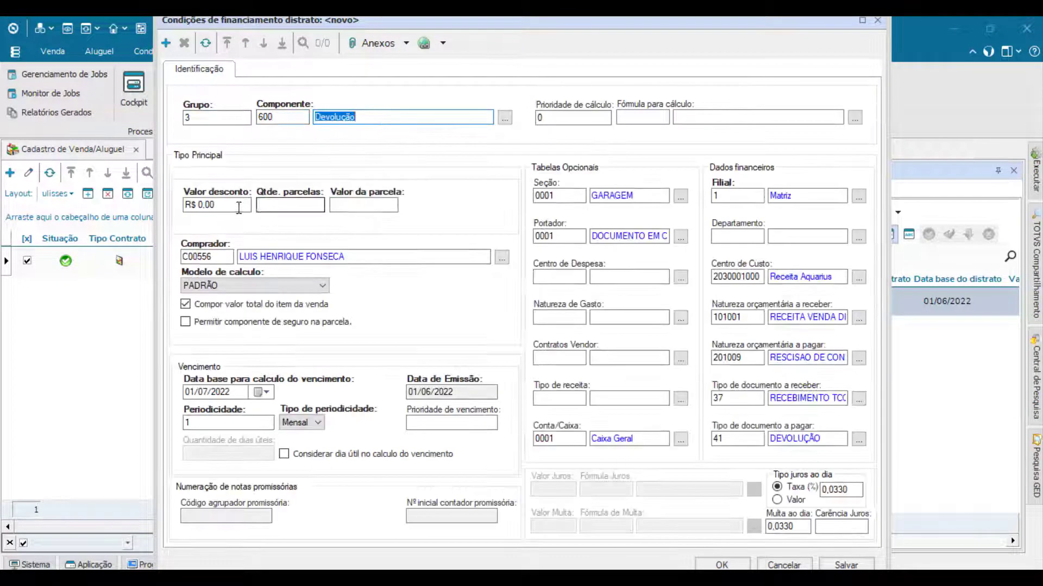
text(1.000)
key(Tab)
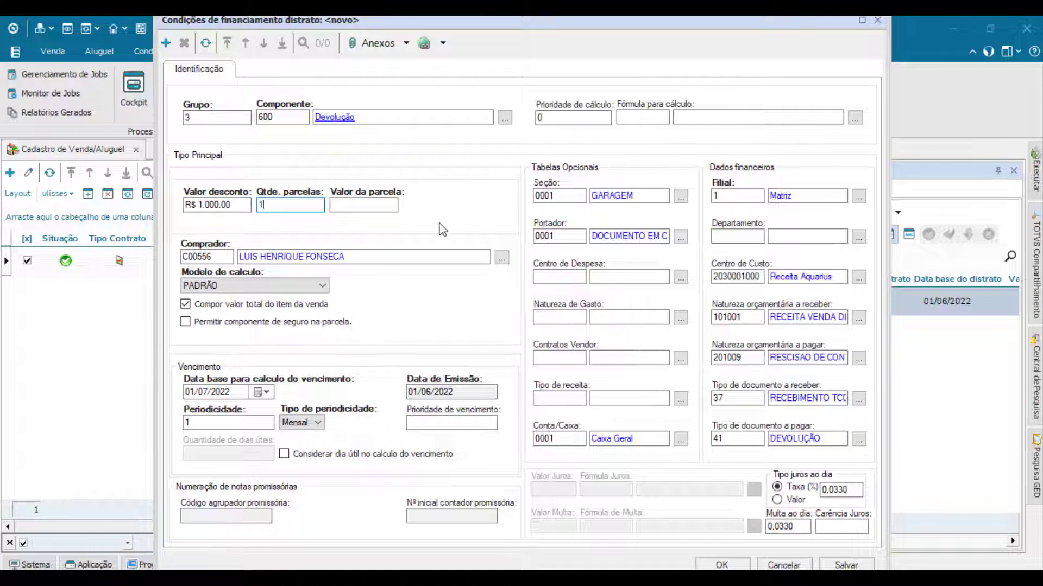
text(1)
key(Tab)
click(718, 565)
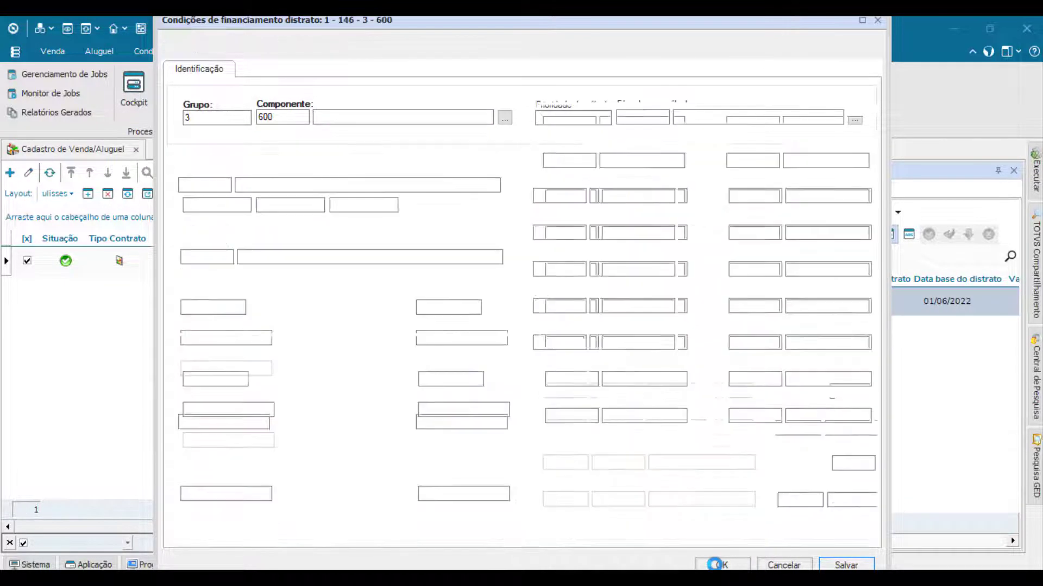
Confirm the distrato record and run Efetivar distrato on it
click(722, 565)
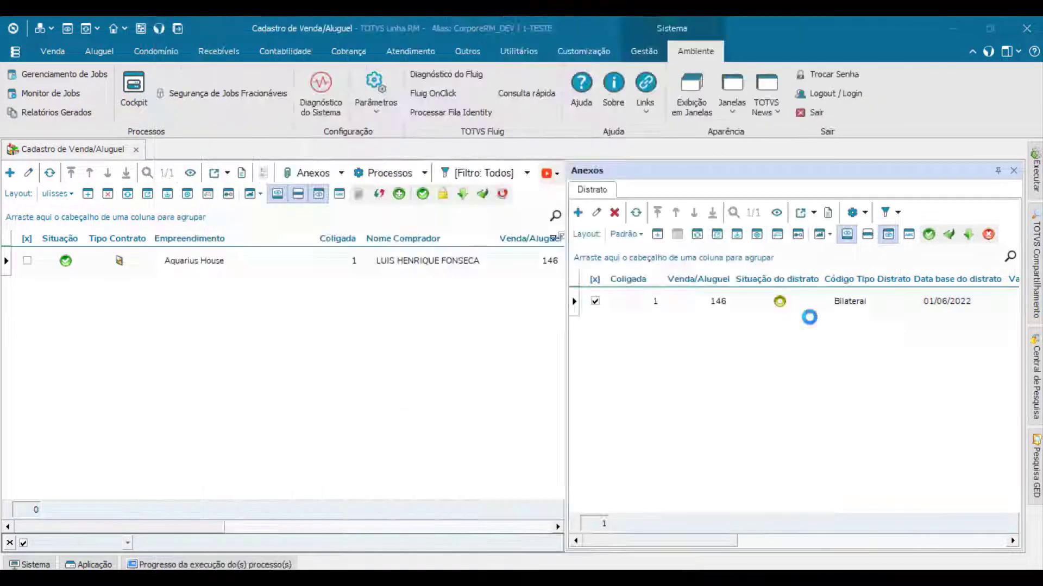
click(929, 234)
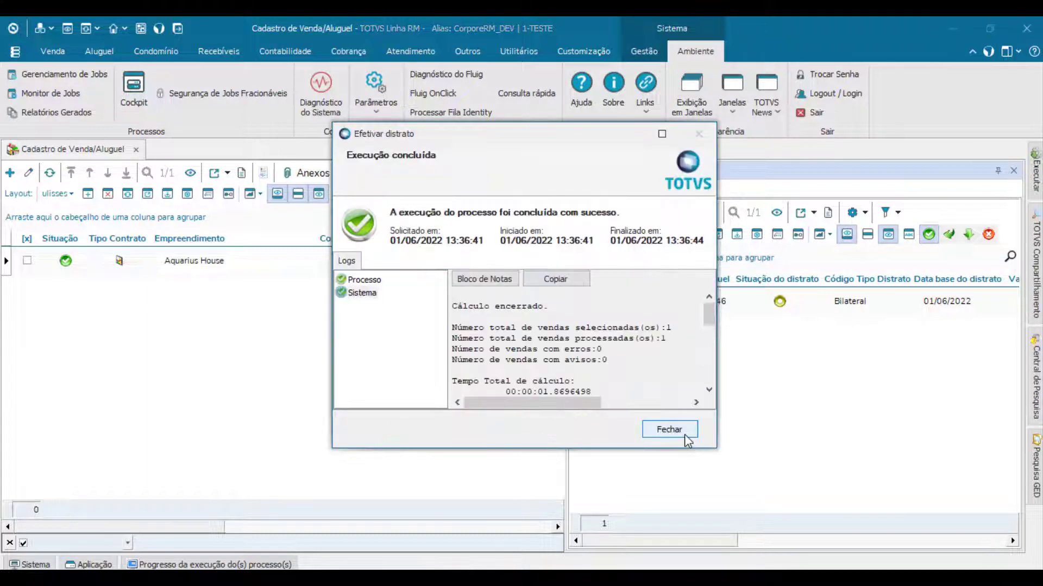
click(669, 430)
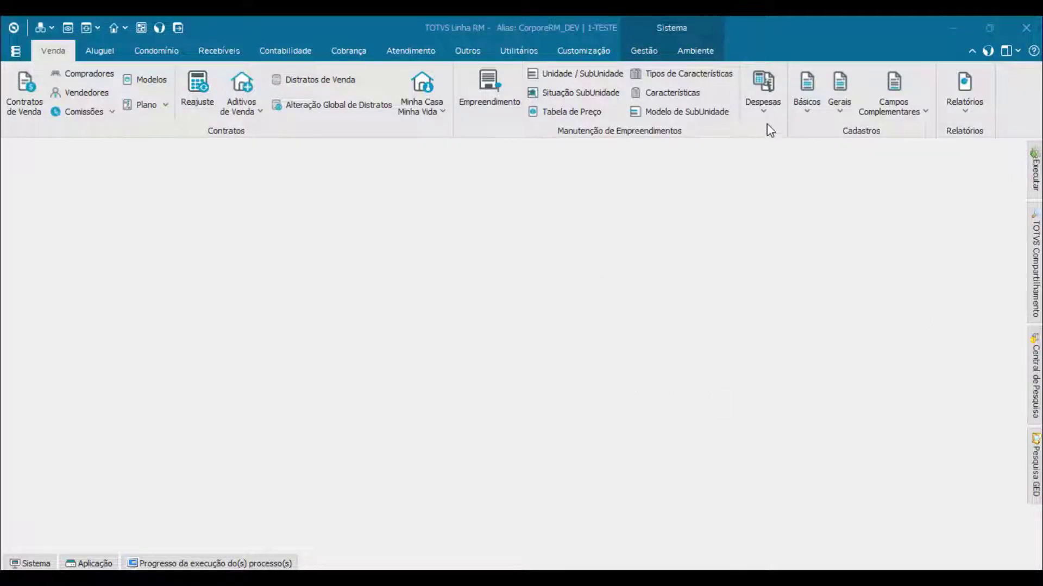
List the sales expenses and open the IPTU expense with code 37
click(764, 109)
click(771, 130)
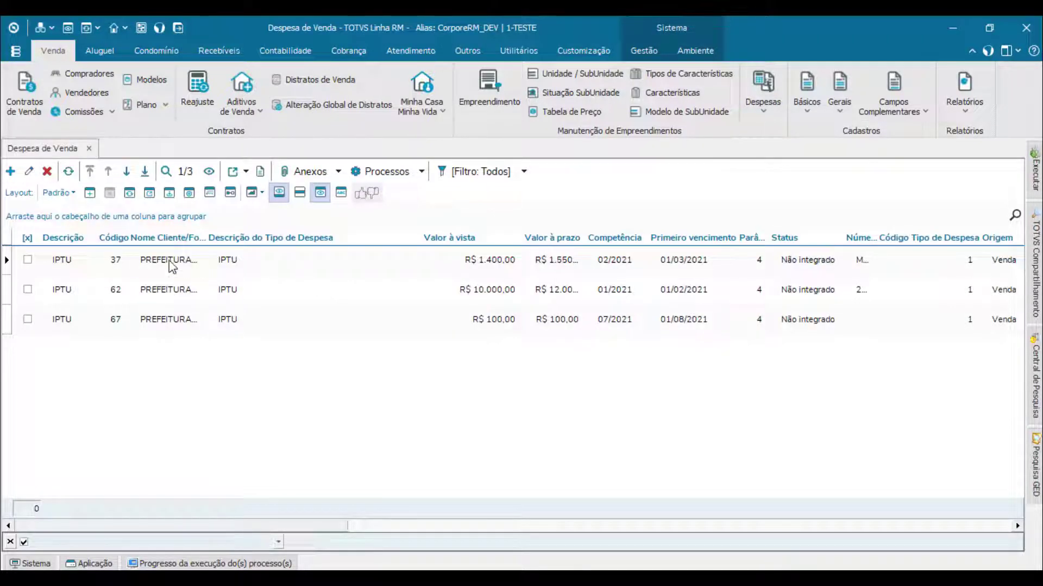
double_click(170, 262)
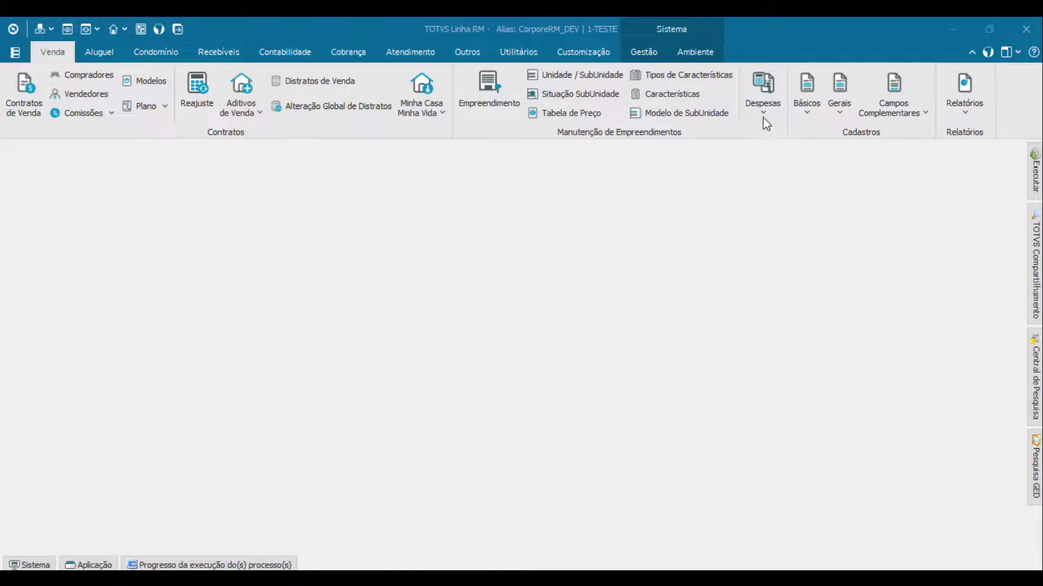
List the expense definitions and open the IPTU definition to examine its reimbursement settings and associated subunits
click(764, 119)
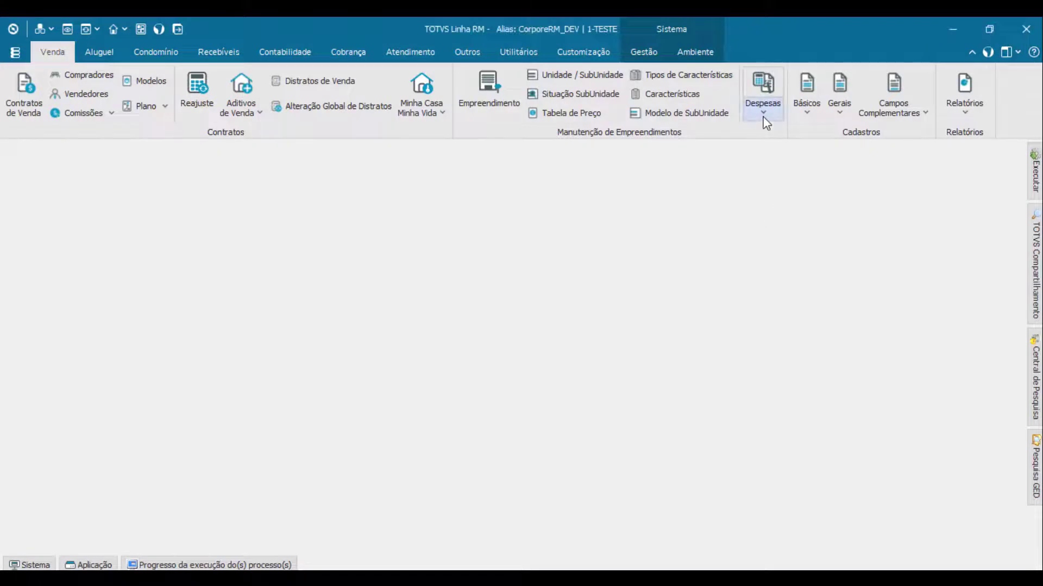
click(781, 156)
click(162, 269)
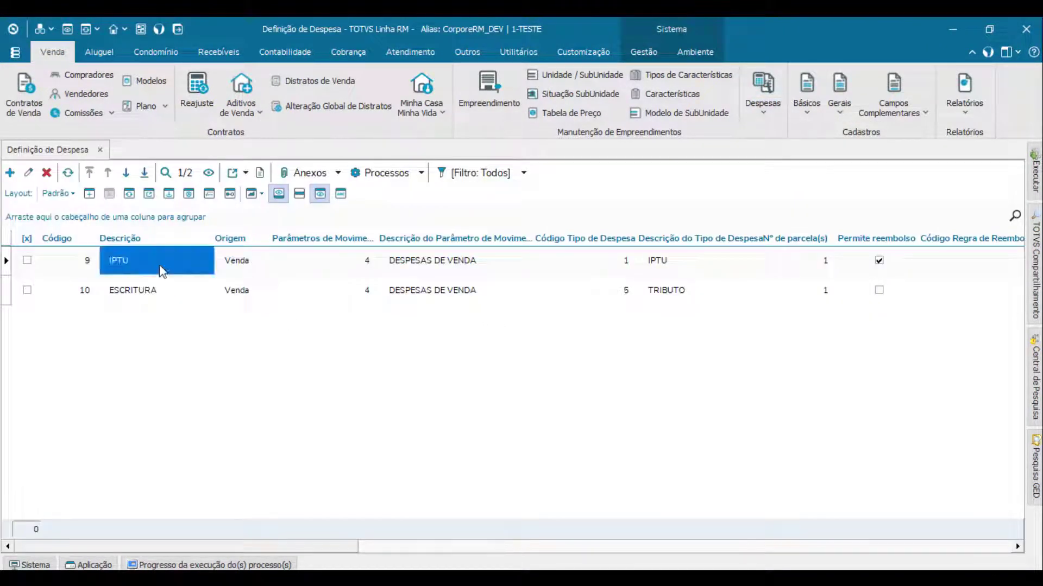
double_click(161, 270)
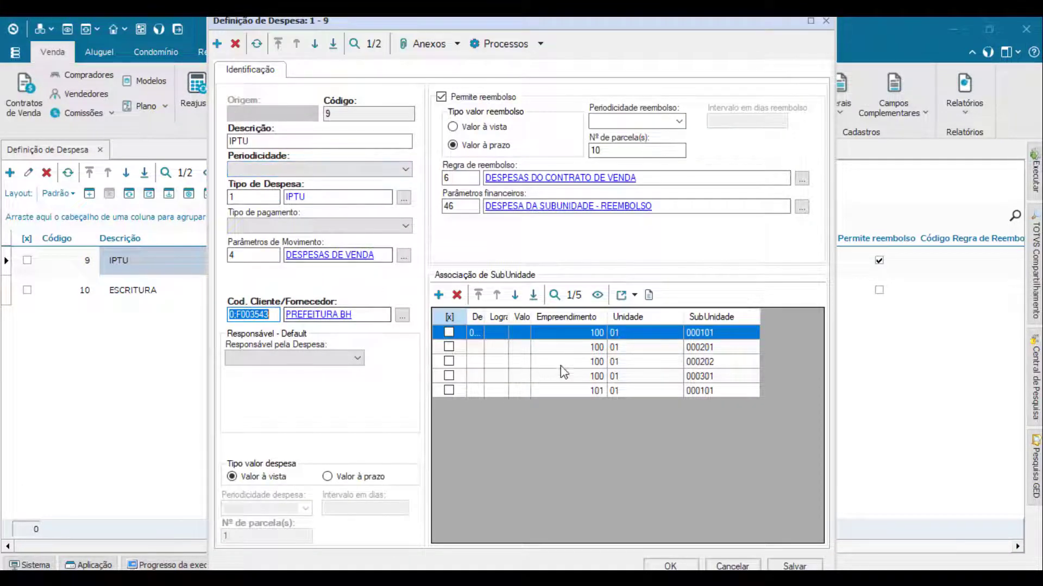
Start expense generation for the IPTU definition and apply Valor à vista R$ 1.000,00 and Valor à prazo R$ 1.200,00 to all associated subunits
key(Escape)
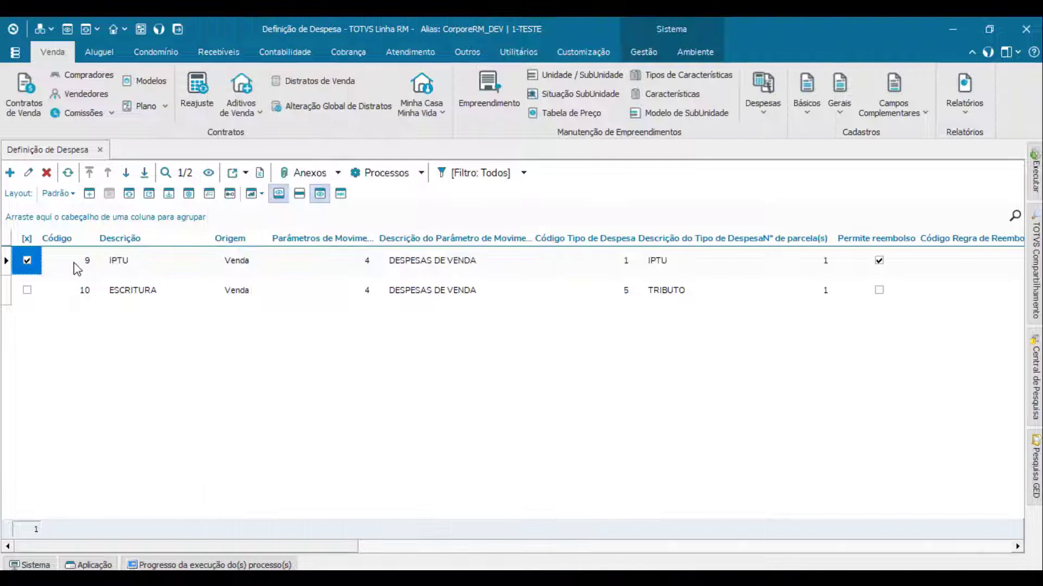
click(420, 174)
click(419, 195)
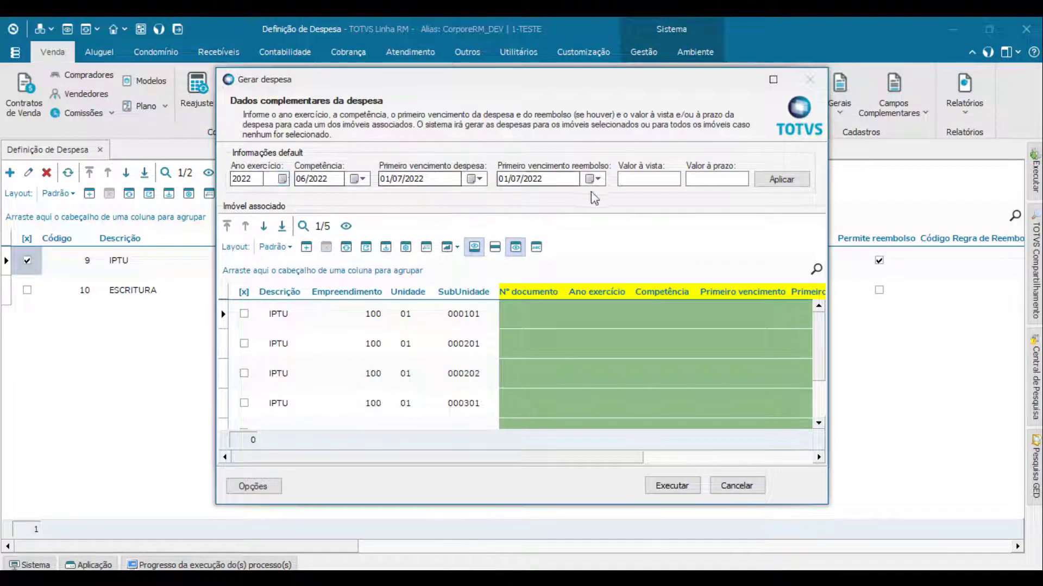
click(625, 178)
text(1200)
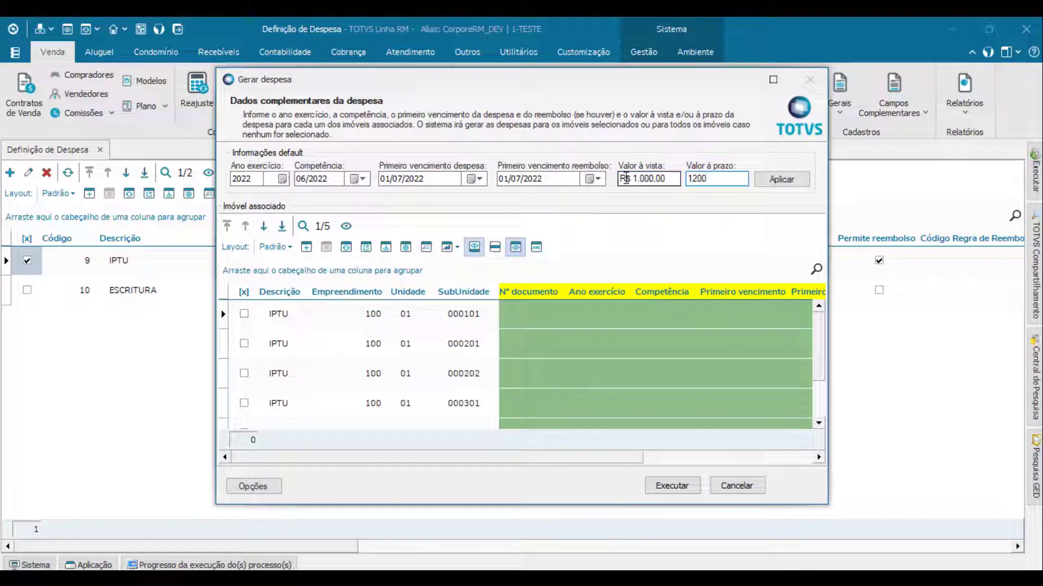
key(Tab)
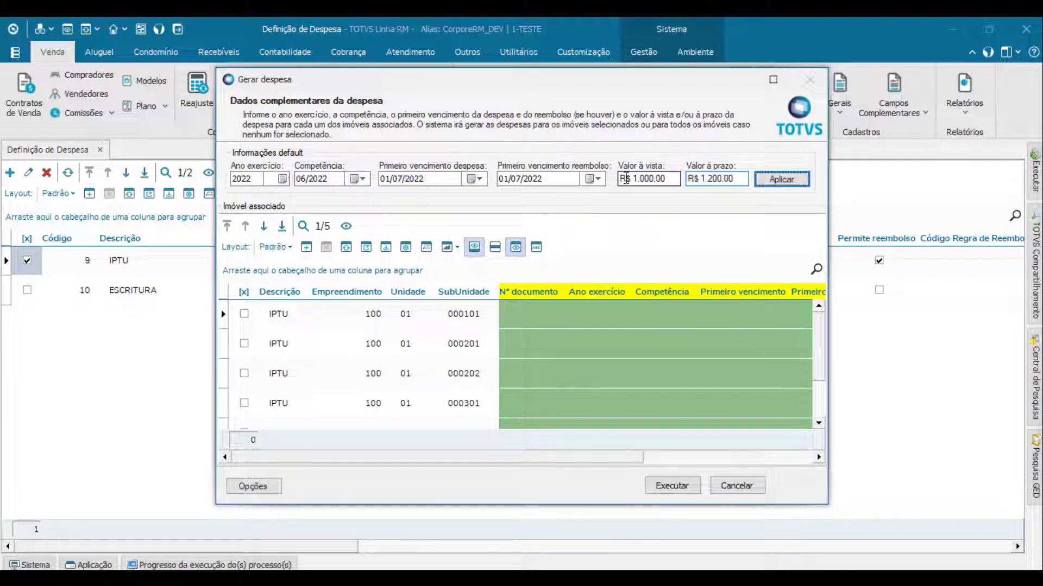
key(Return)
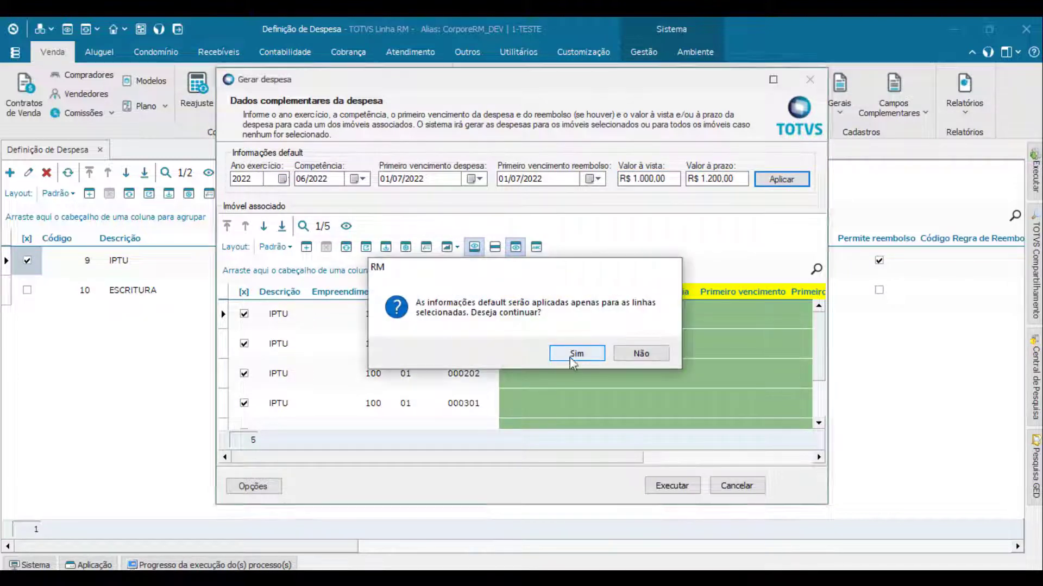
click(571, 358)
Enter document numbers 123, 321, 12546 and 12365478 for subunits 000101, 000201, 000202 and 000301, and generate the IPTU expenses
click(530, 315)
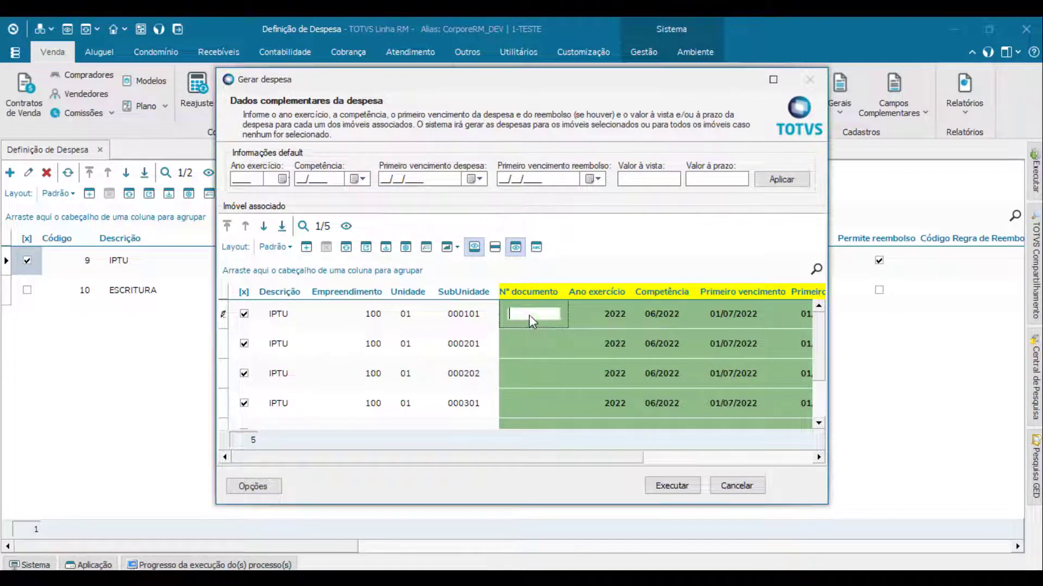
text(123)
key(Down)
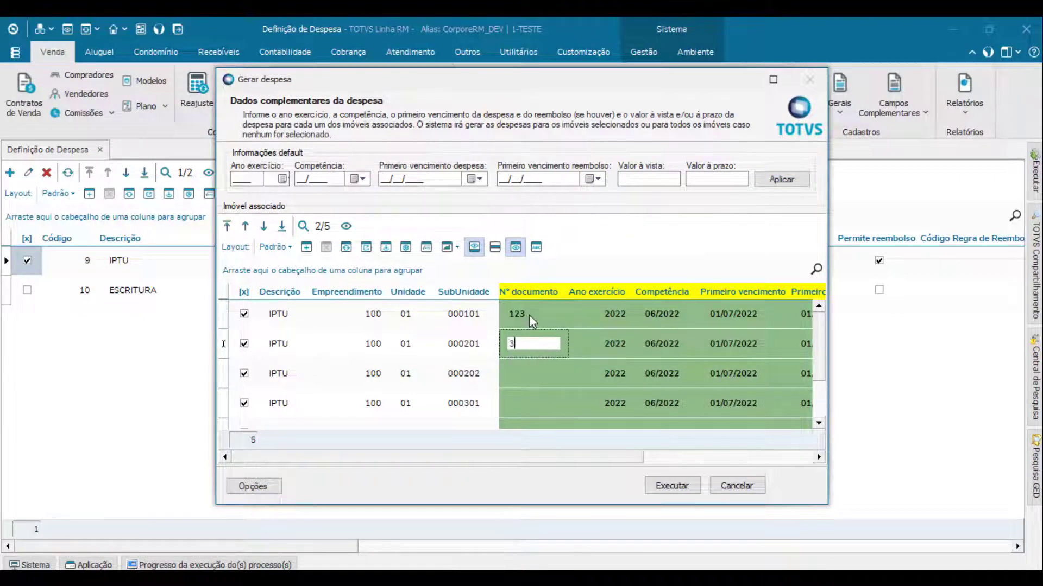
text(321)
key(Down)
text(12546)
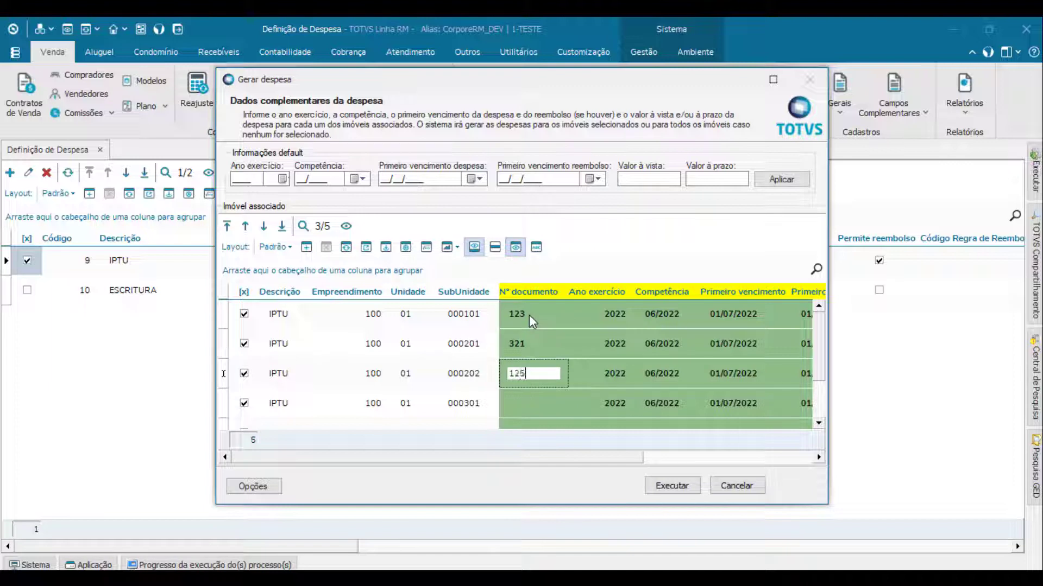
key(Down)
text(12365478)
key(Down)
drag(600, 457, 768, 457)
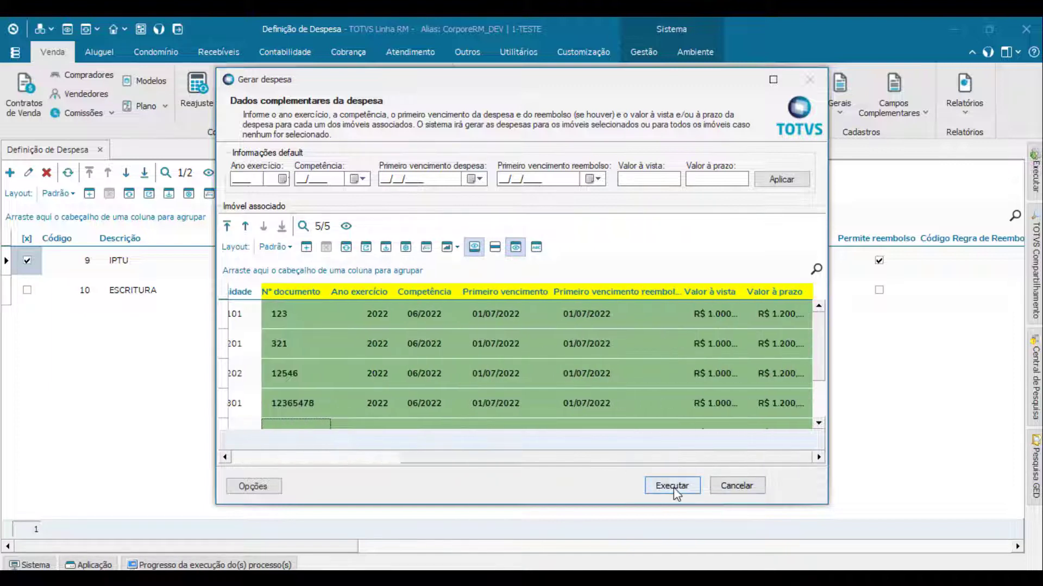
click(673, 486)
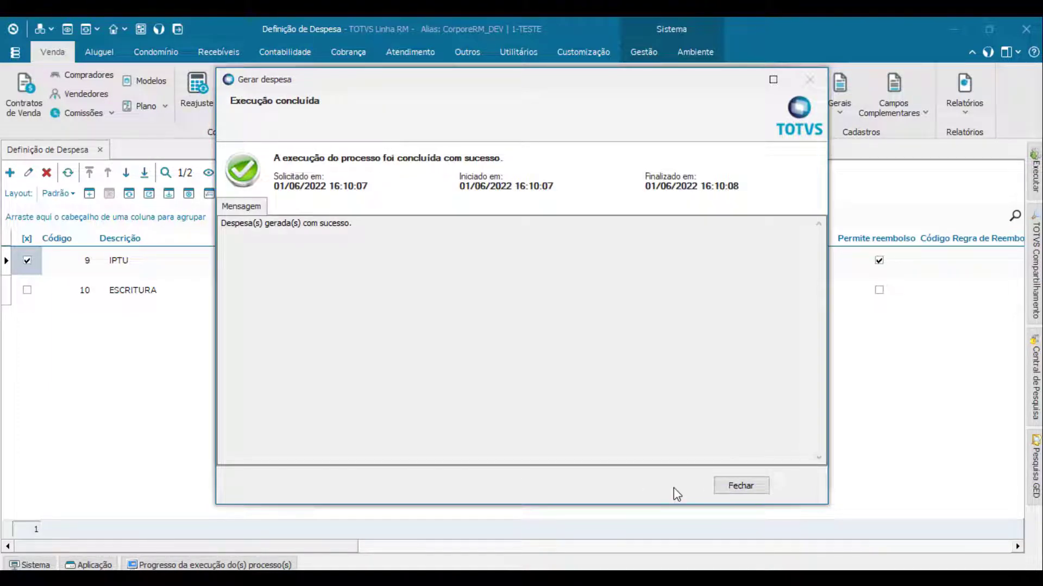
click(713, 487)
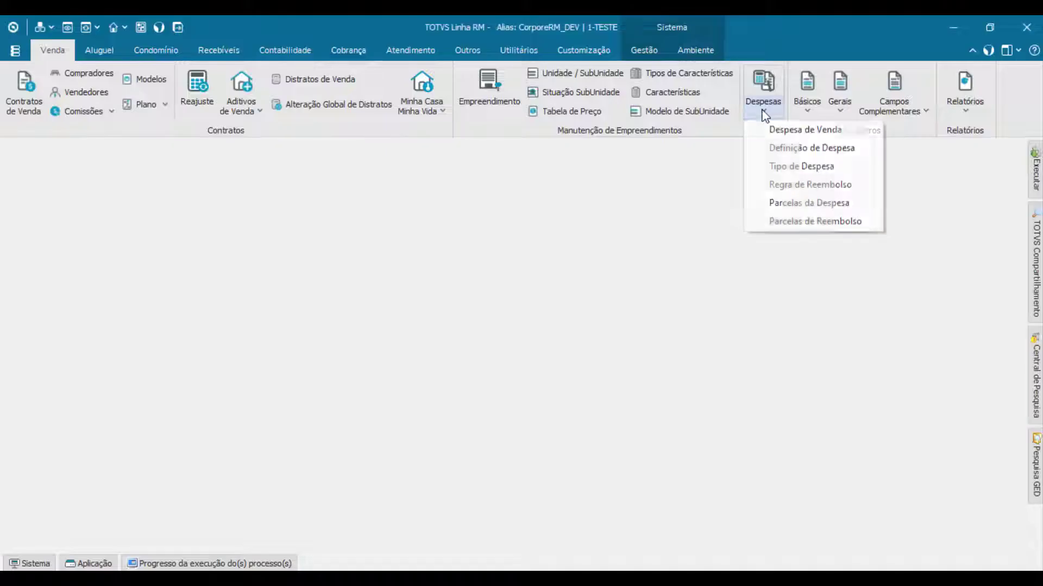
List the expense installments and the reimbursement installments to examine their values and due dates
click(799, 204)
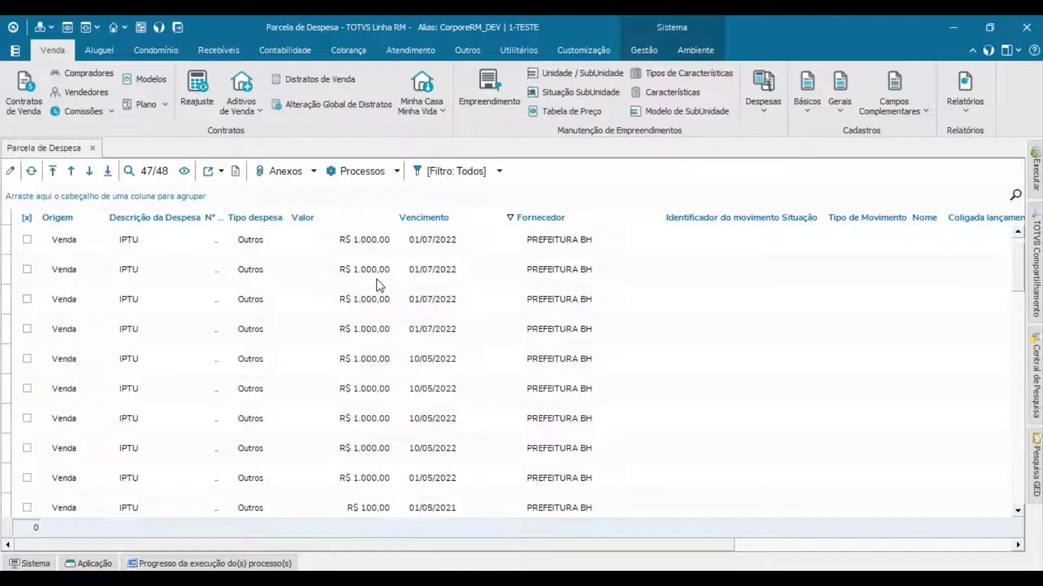
scroll(379, 285, down, 7)
click(765, 109)
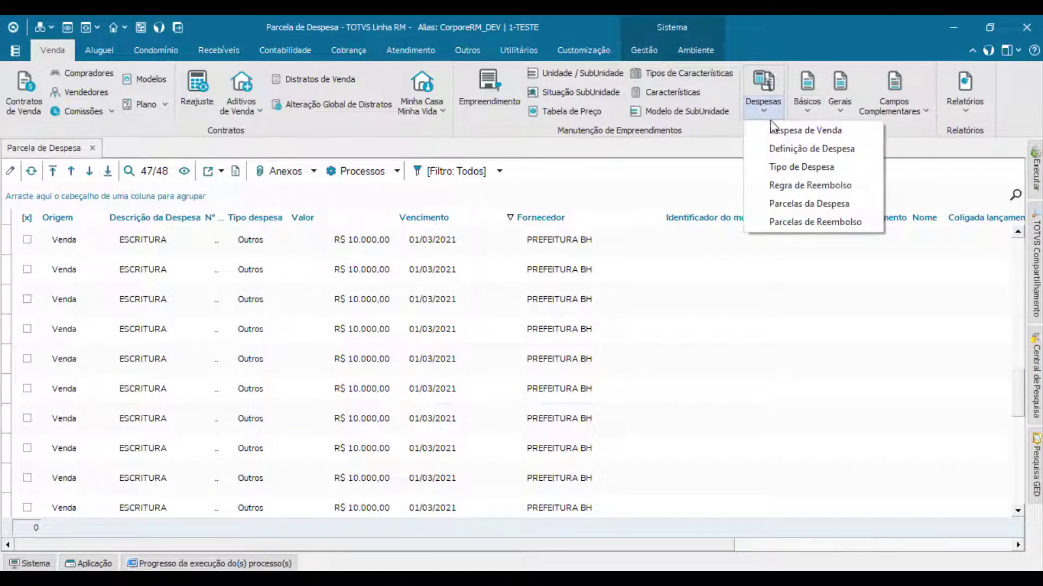
click(814, 222)
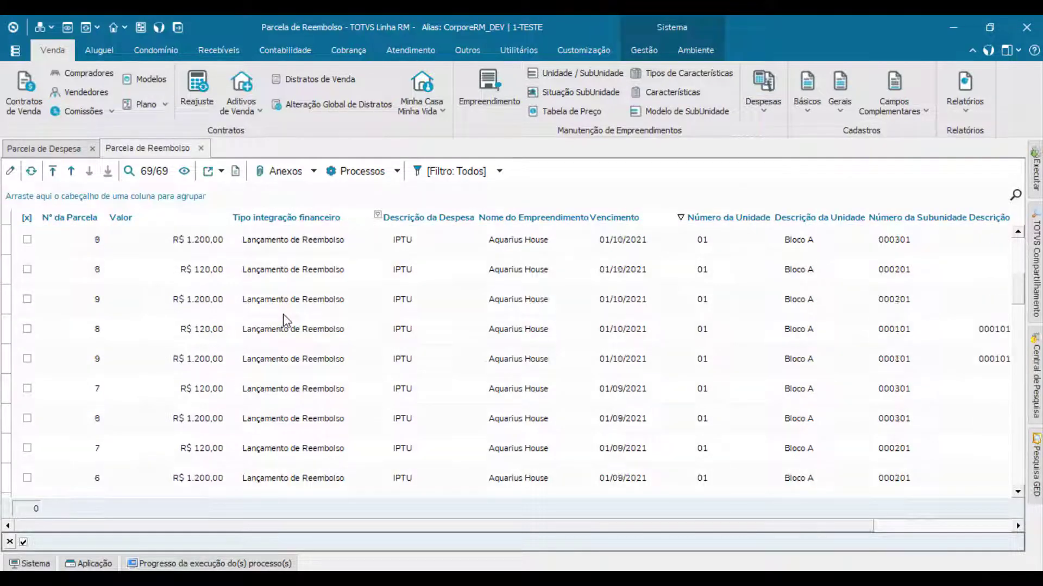
scroll(283, 314, down, 10)
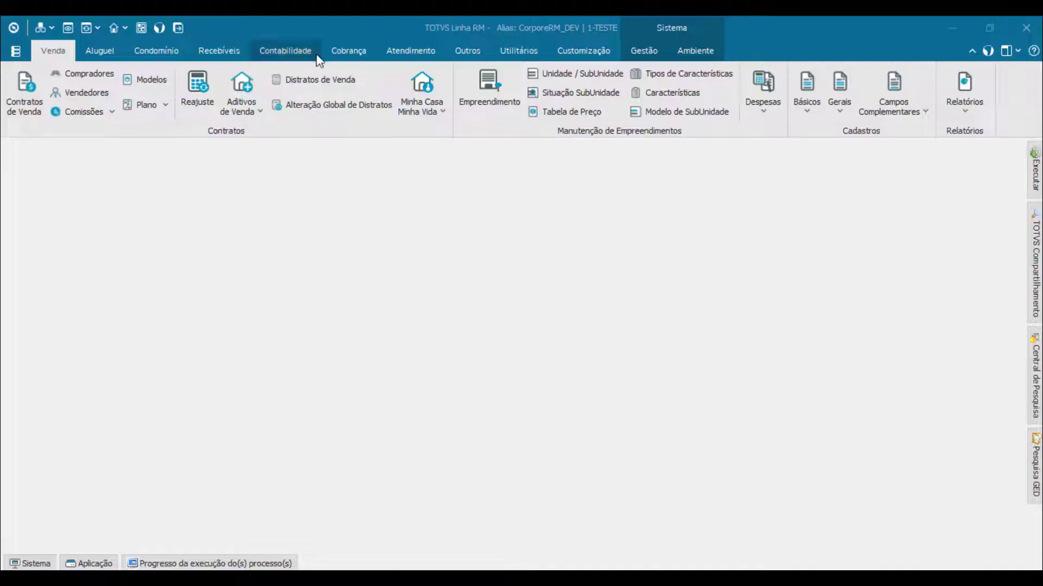
List the completed accounting apurações and examine the per-subunit results of the Real Palace III entries with andamento IDs 2 and 3
click(298, 57)
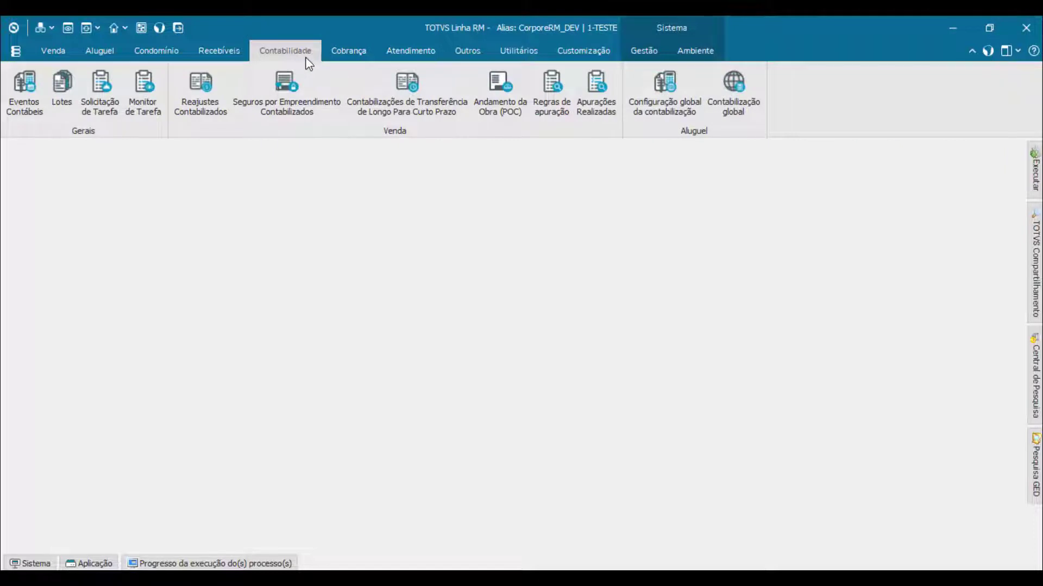
click(598, 116)
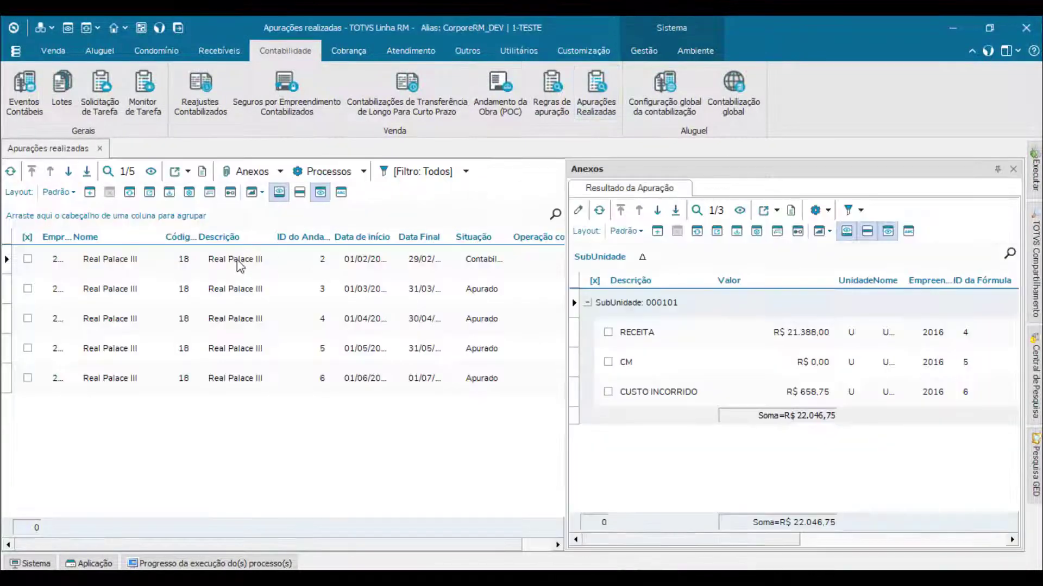
click(238, 264)
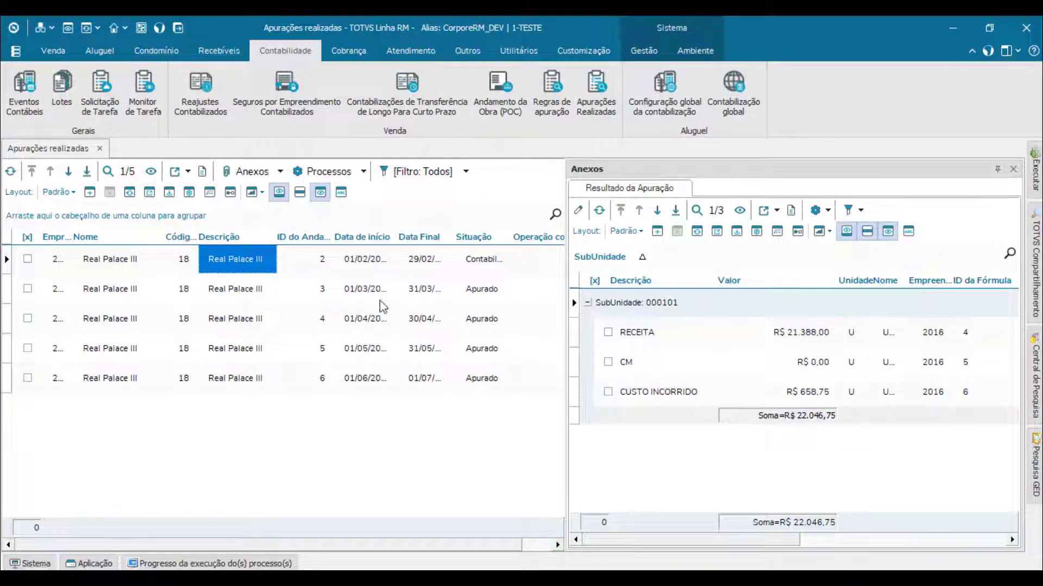
click(243, 291)
click(587, 303)
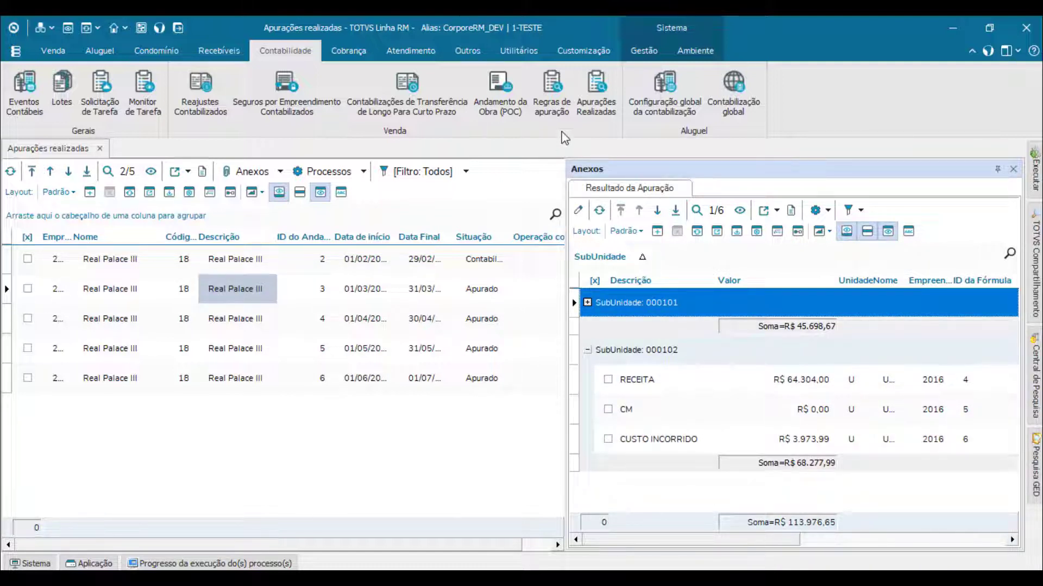
Open the Real Palace III apuração rule and examine the source values of its RECEITA calculation base
click(551, 92)
click(157, 267)
double_click(638, 307)
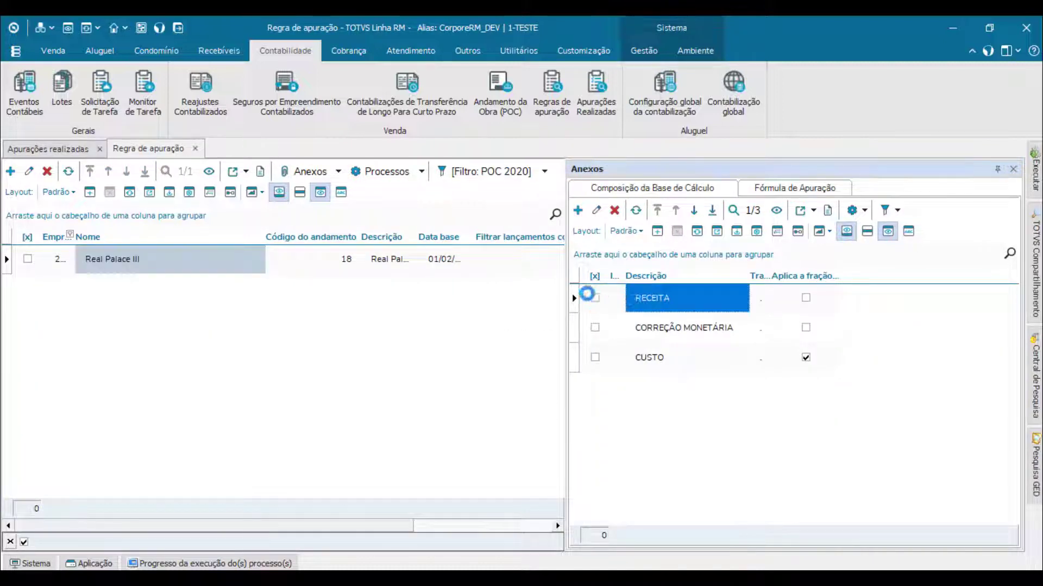
click(449, 141)
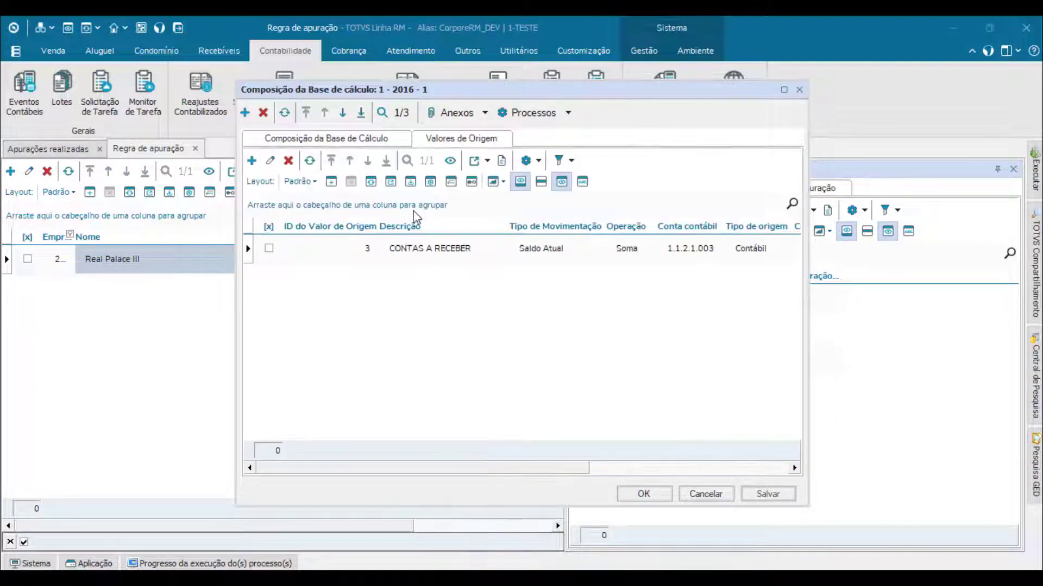
click(407, 250)
drag(496, 469, 535, 469)
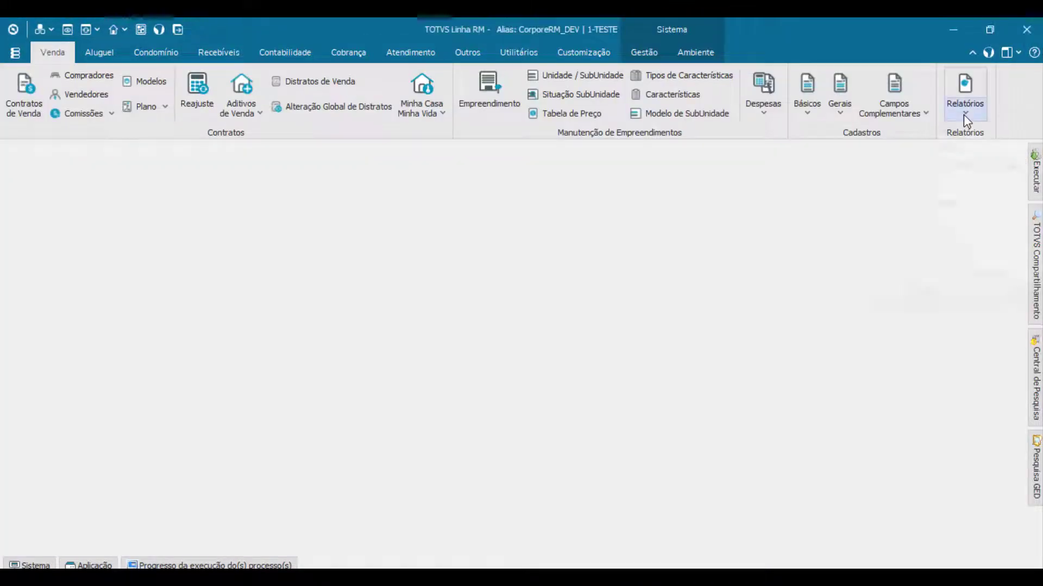
Run the Posição do Estoque development report (TINREL0042) for development 100, Aquarius House
click(963, 115)
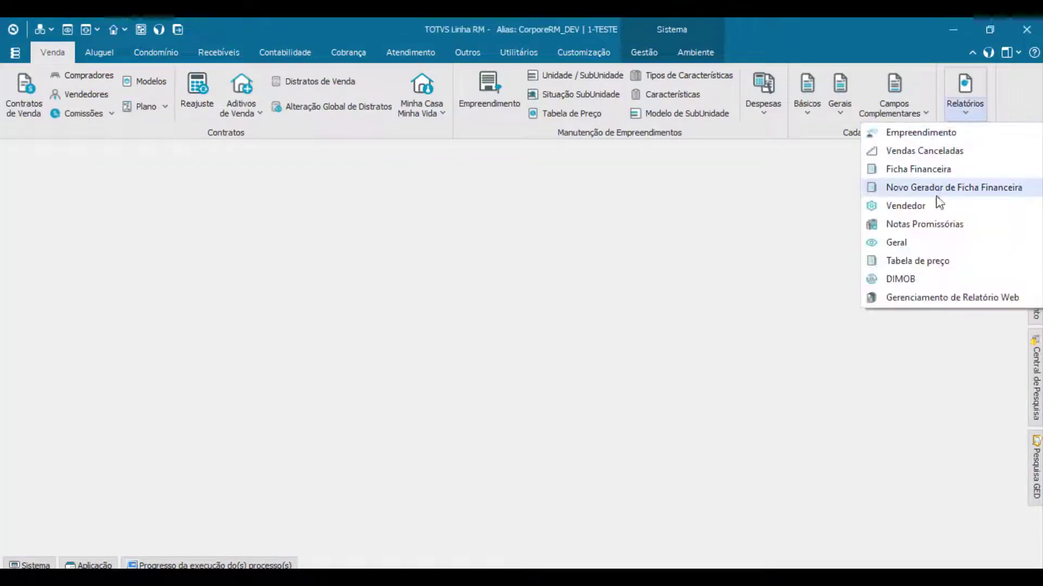
click(922, 131)
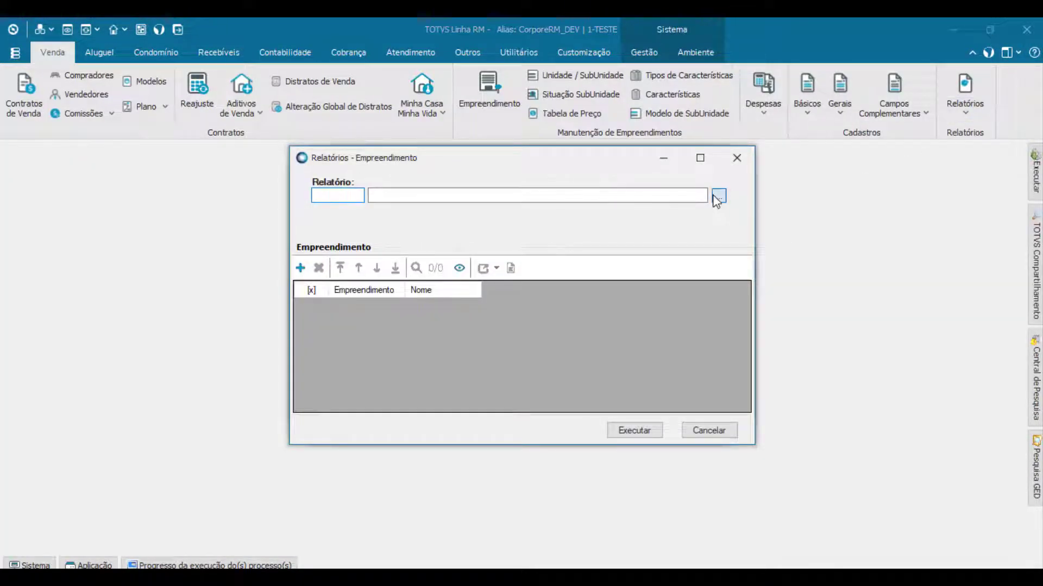
click(718, 197)
click(609, 408)
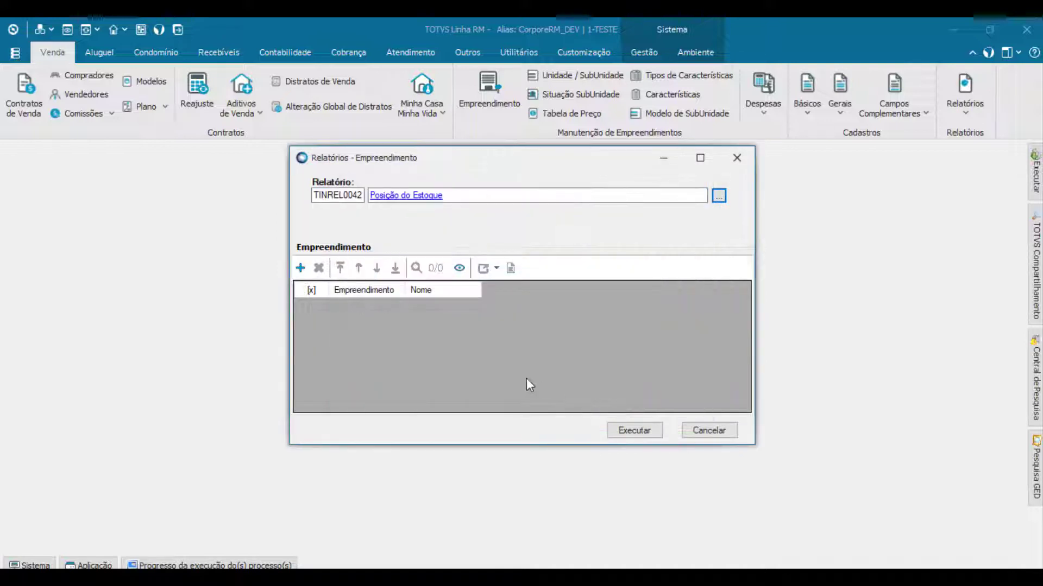
click(302, 274)
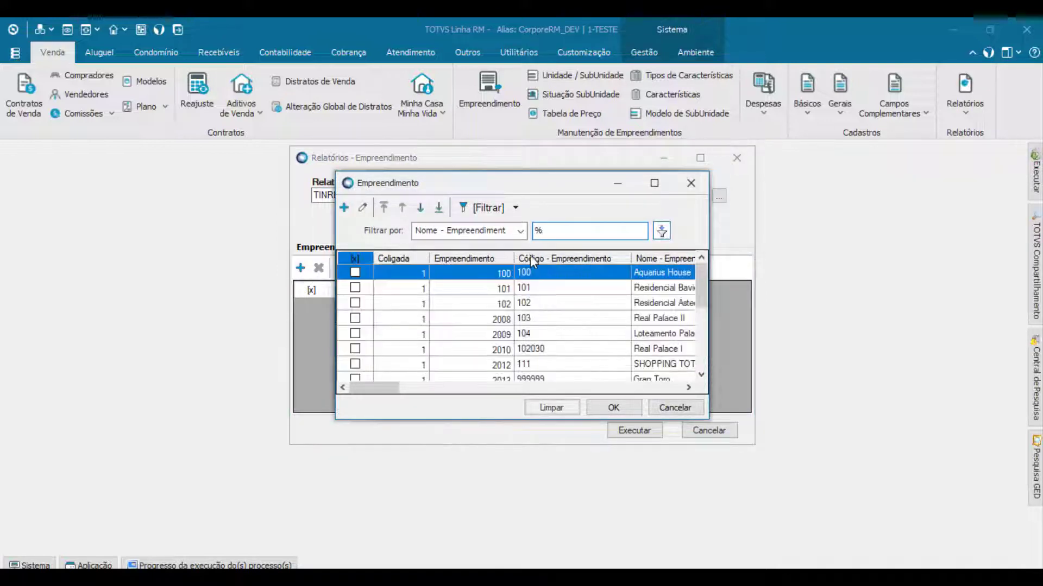
click(616, 407)
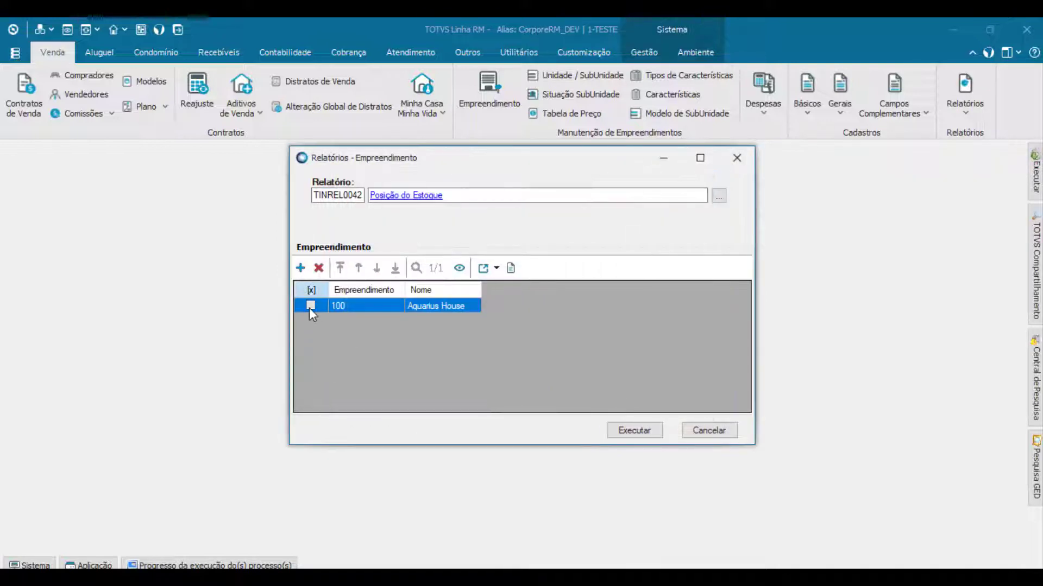
click(633, 431)
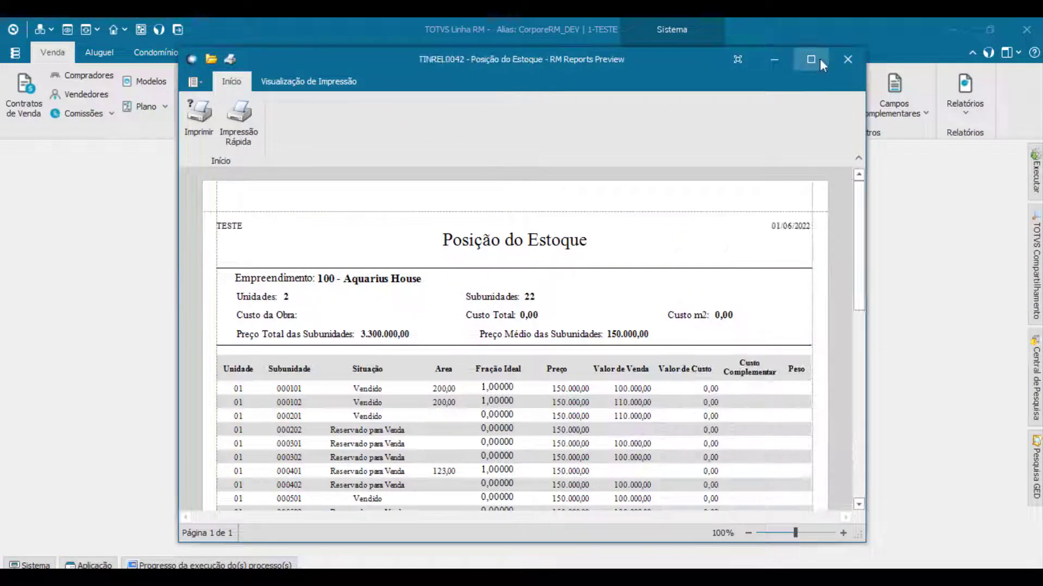
Maximize the Posição do Estoque preview, examine the subunit list and the Situação das Subunidades summary, and close the report
click(820, 59)
scroll(680, 297, down, 3)
scroll(677, 295, down, 3)
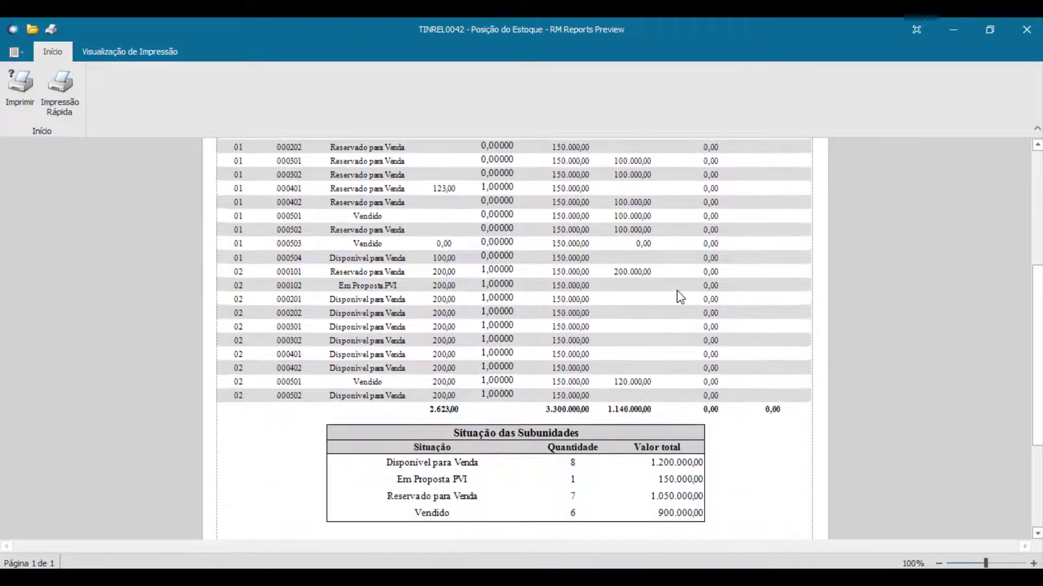
scroll(677, 295, up, 5)
click(1027, 33)
Generate the Ficha Financeira report FFAPF001 for the industrial subdivision's sales contract and review its installments
click(250, 264)
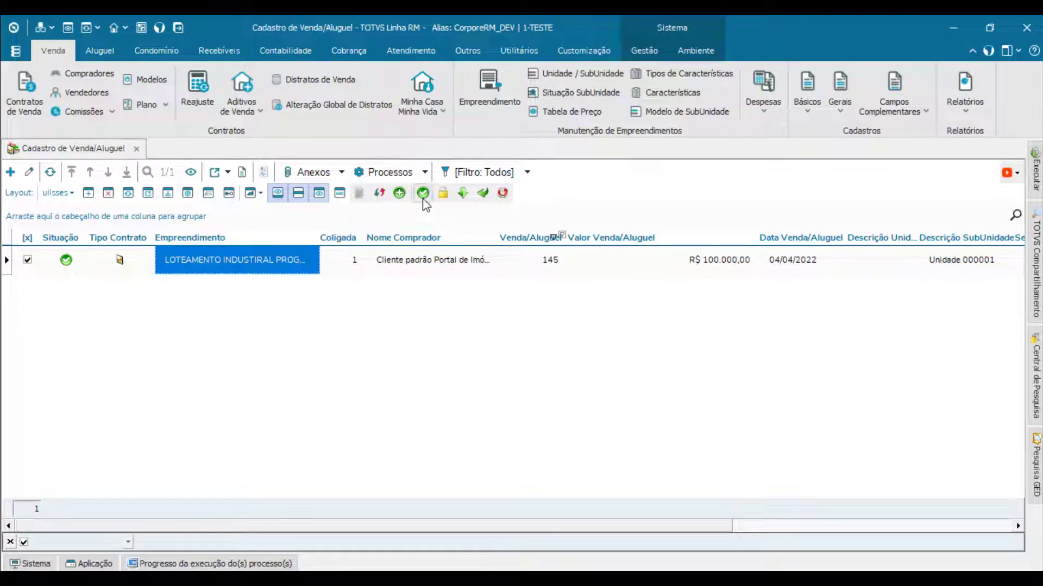
click(382, 172)
mouse_move(537, 76)
click(590, 76)
click(475, 281)
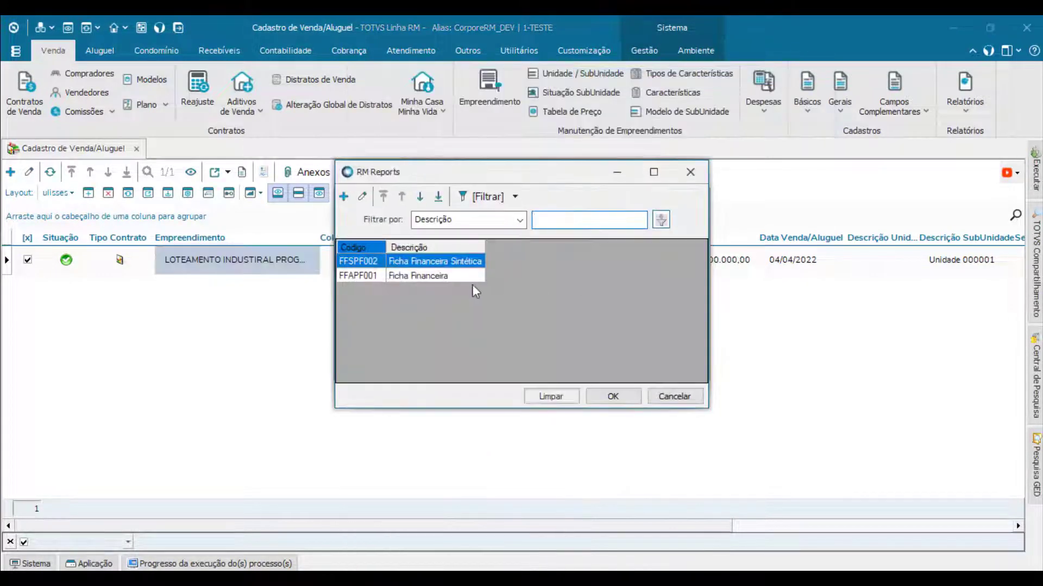
click(439, 277)
click(612, 397)
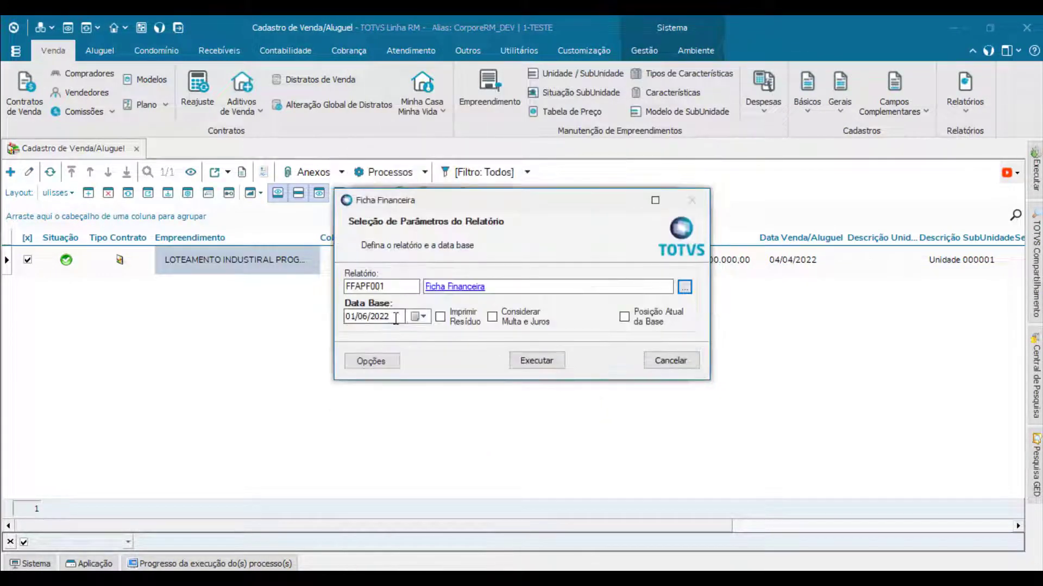
click(545, 363)
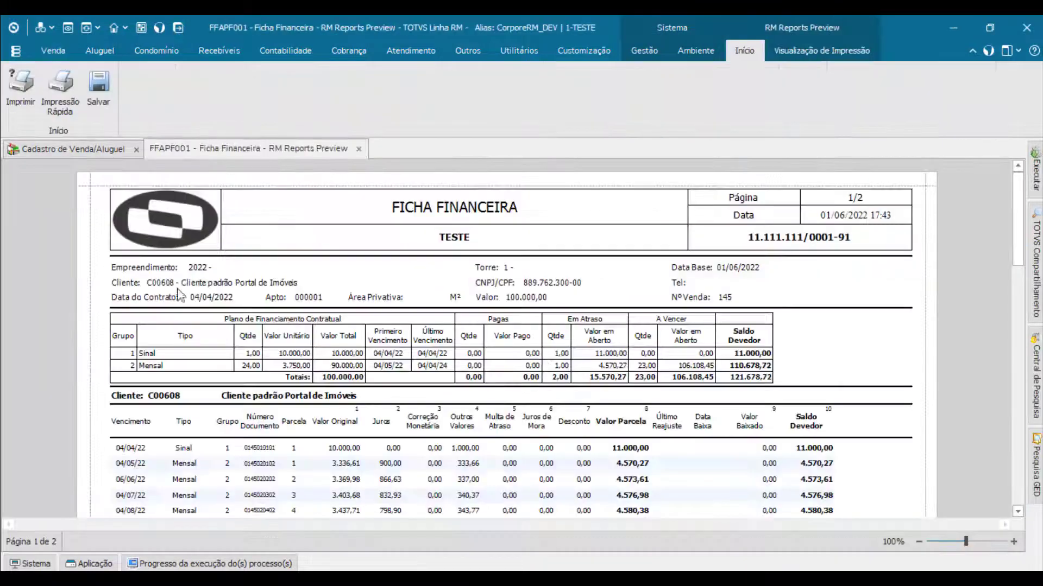
scroll(368, 371, down, 8)
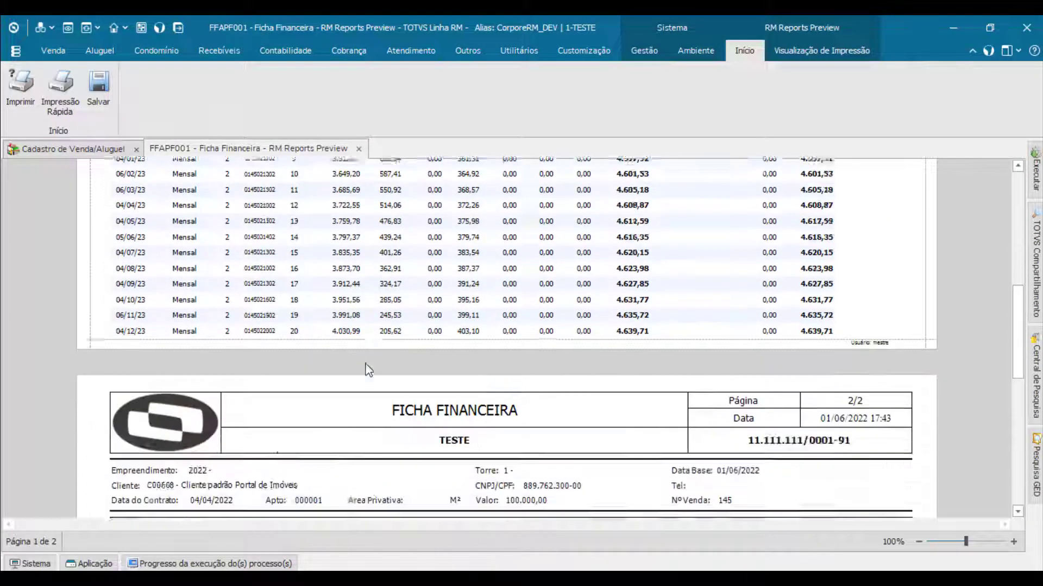
scroll(368, 371, down, 10)
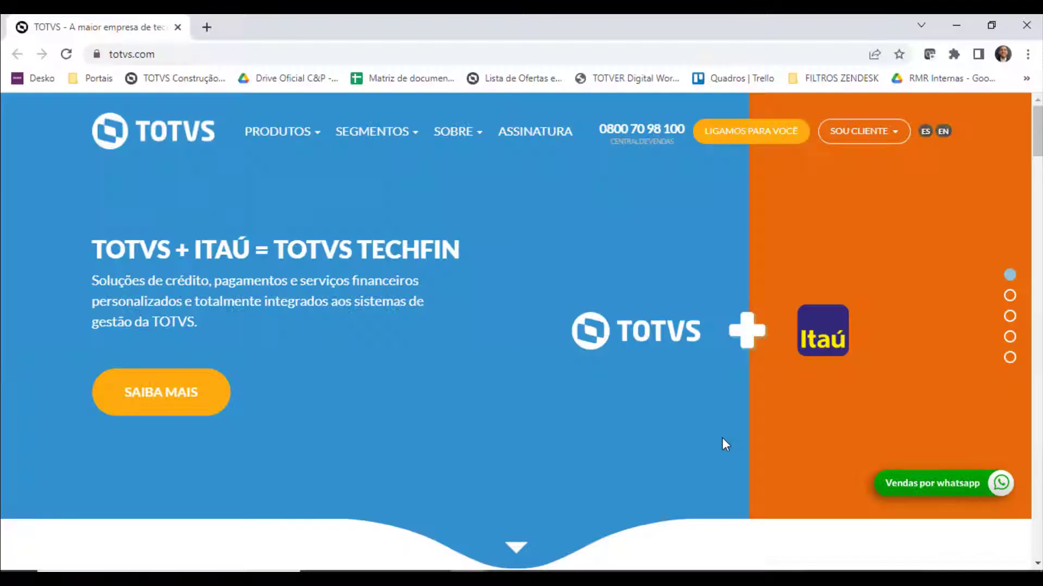
Switch to the TOTVS website in the browser and open the callback request form
click(745, 132)
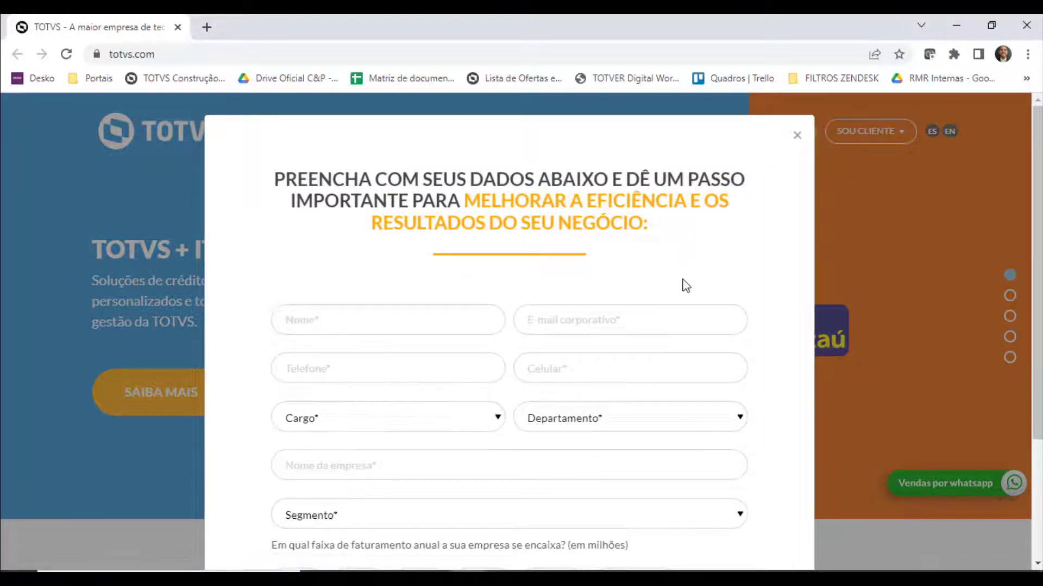